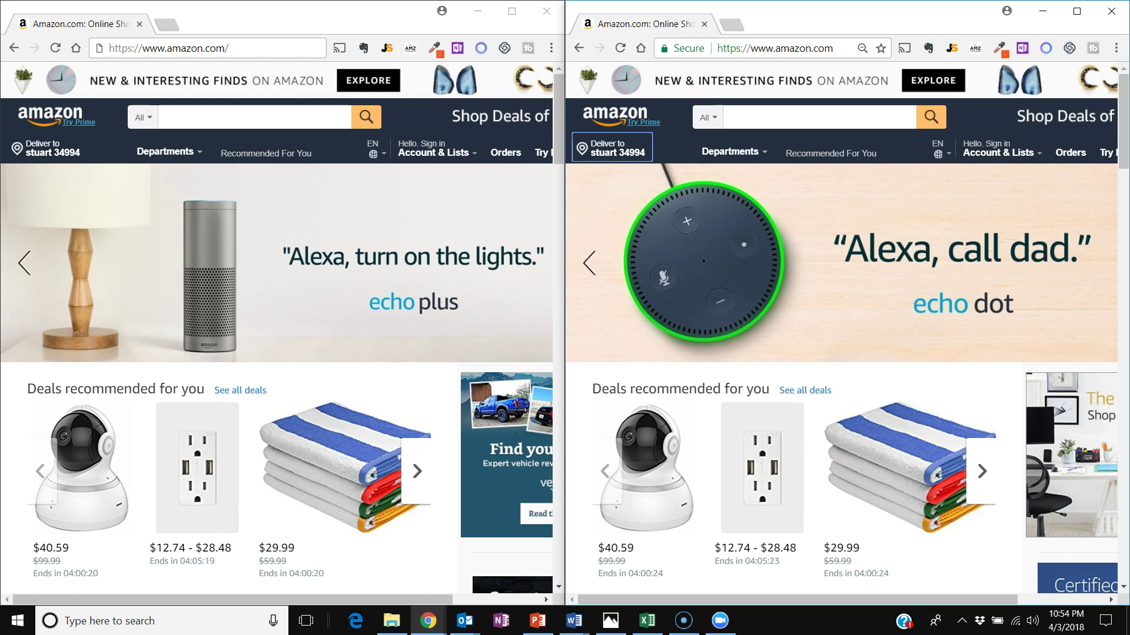
In the left window, enter 'fren' in Amazon search and pick the french press coffee maker suggestion.
left_click(286, 125)
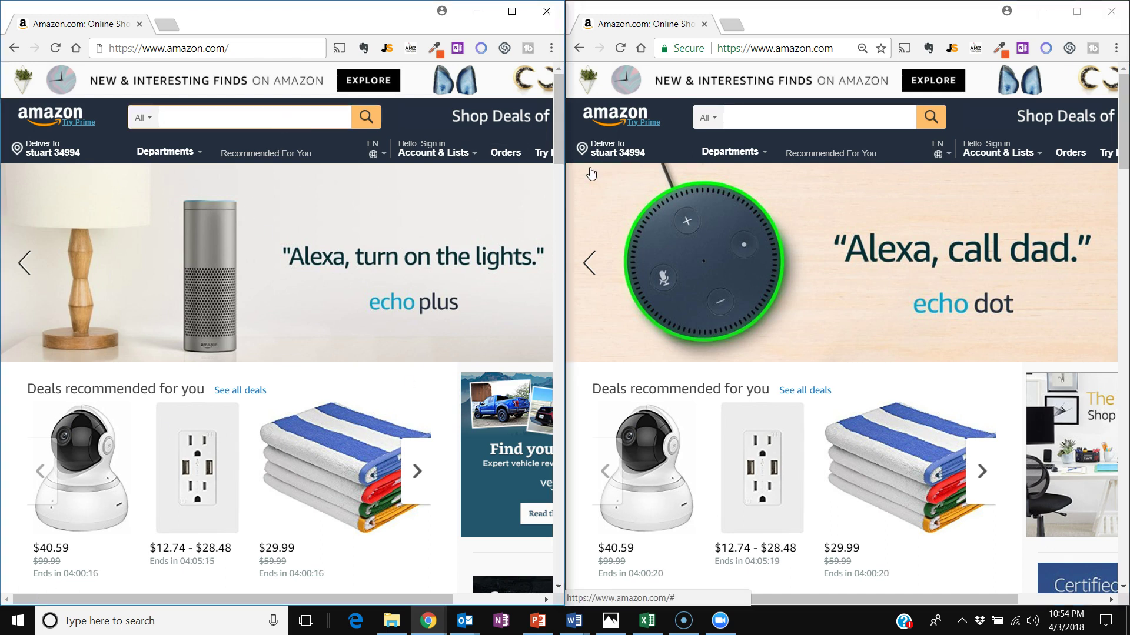
type("fren")
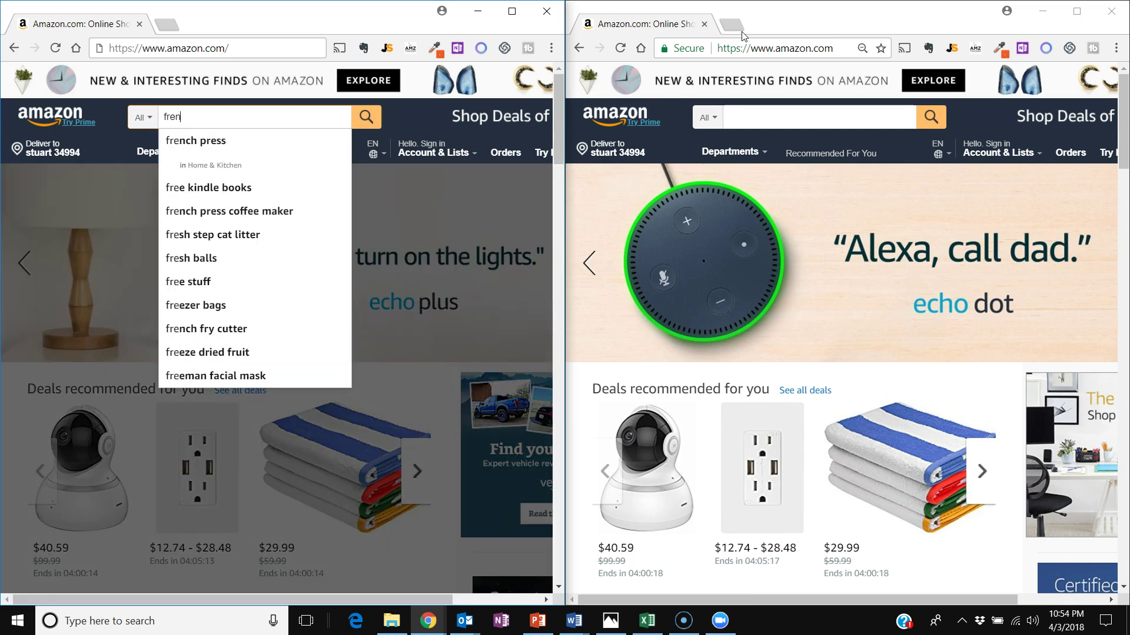
key("Down")
key("Down")
key("Down")
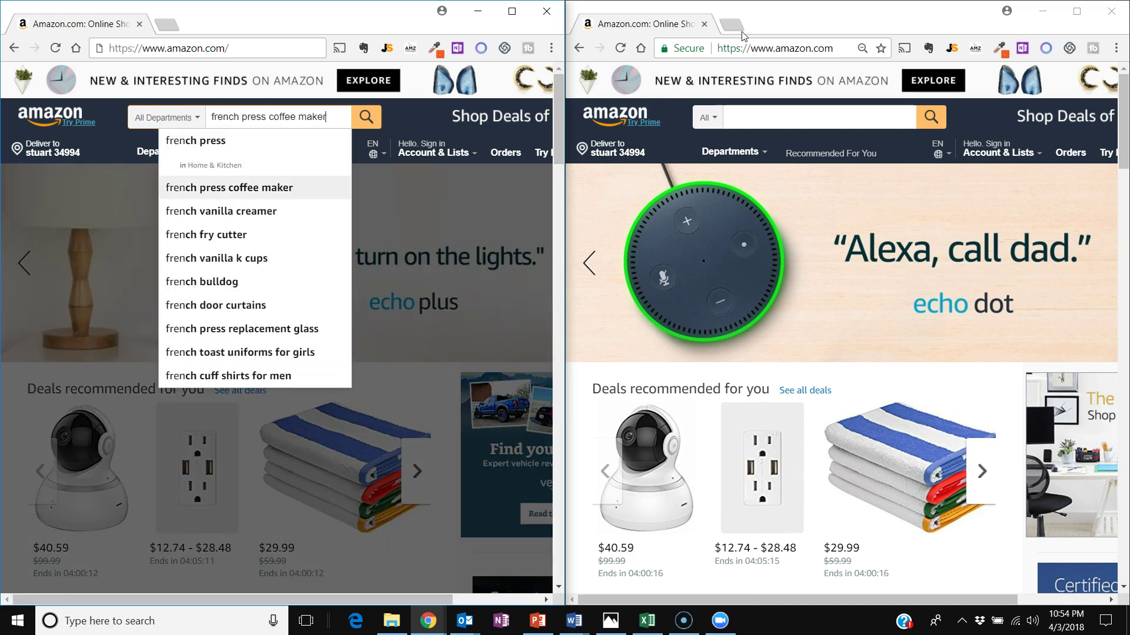
Search 'french press coffee maker' in Home & Kitchen in the right window, and run the left search.
left_click(742, 36)
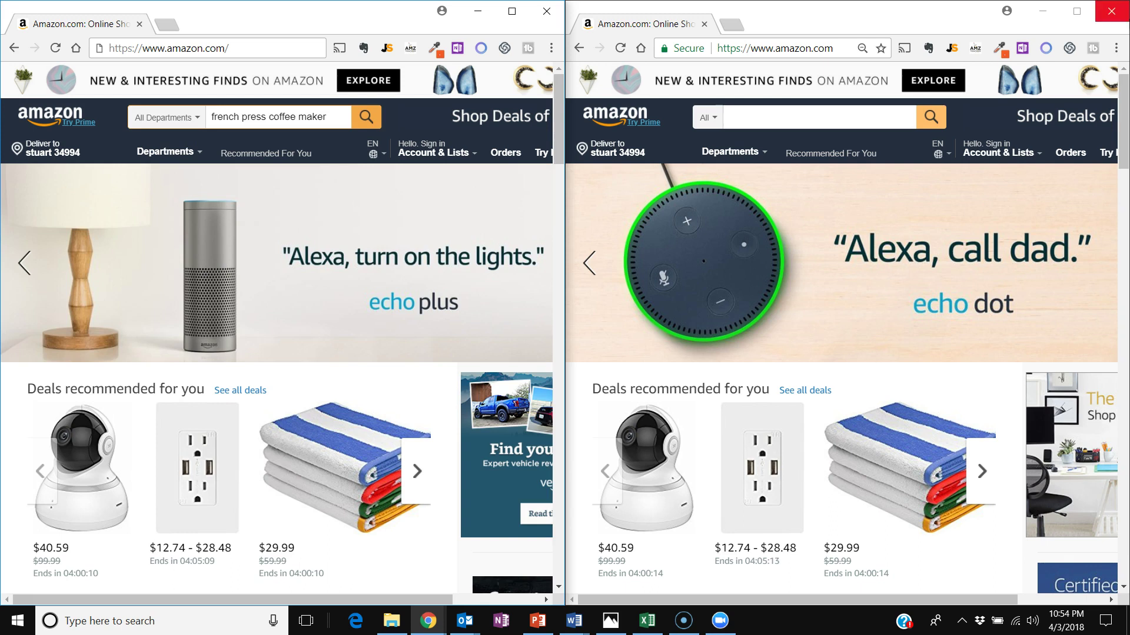
left_click(774, 119)
type("french")
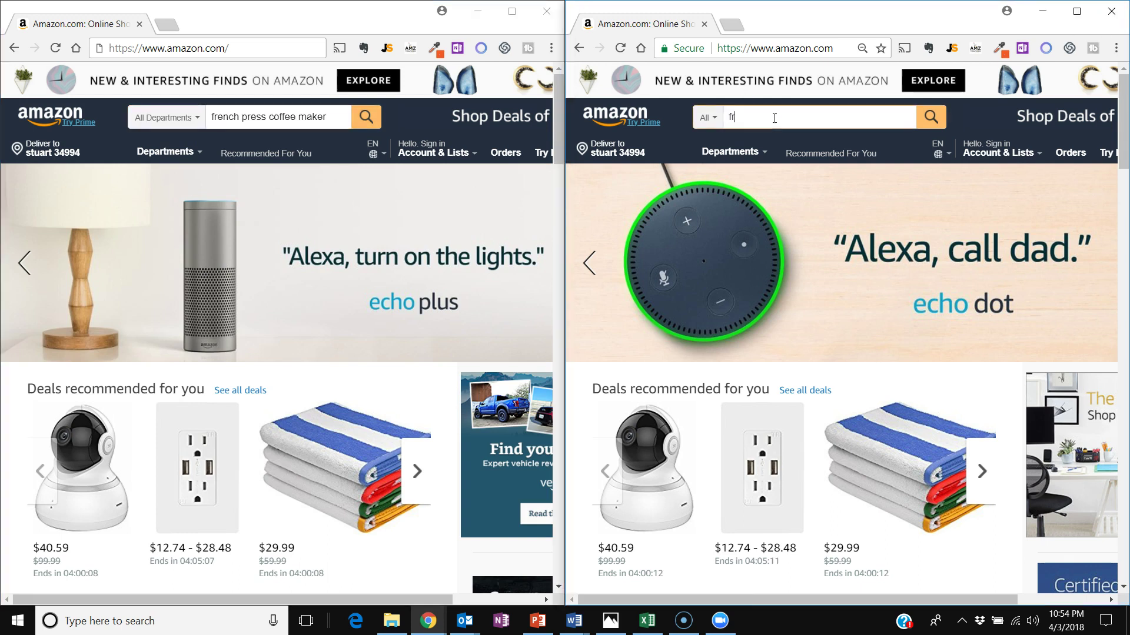
key("Down")
key("Down")
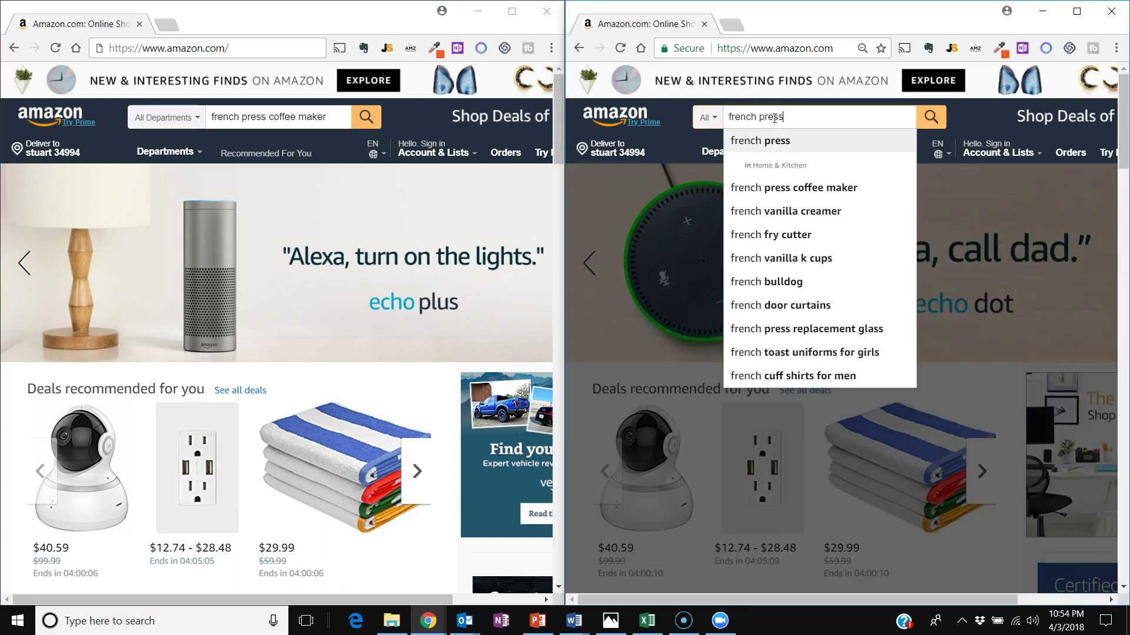
key("Down")
key("Return")
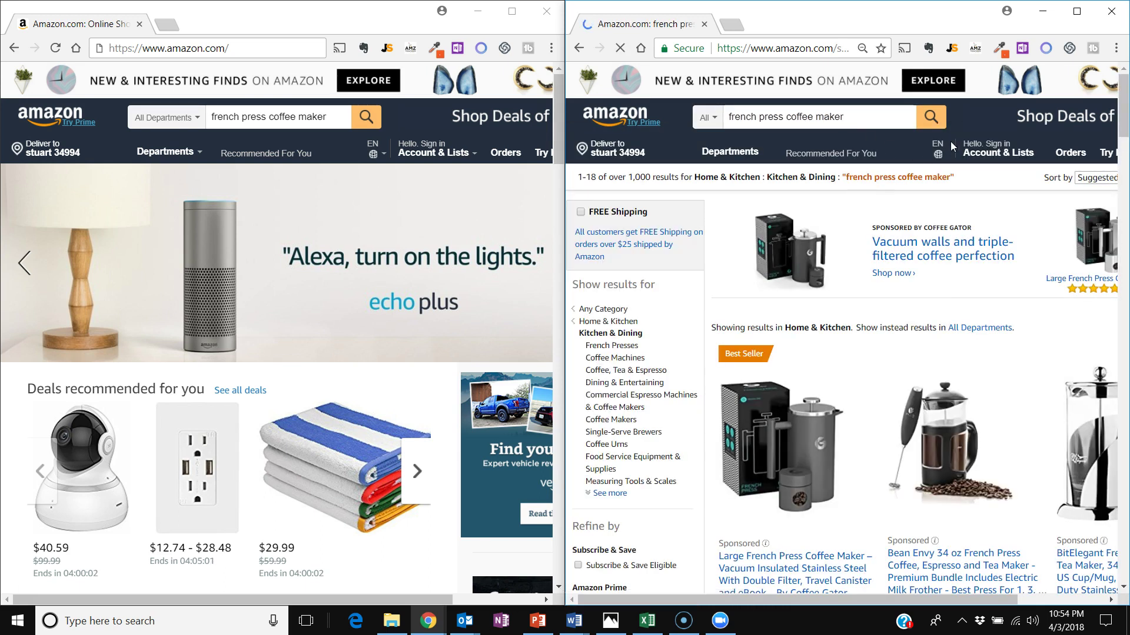
left_click(366, 113)
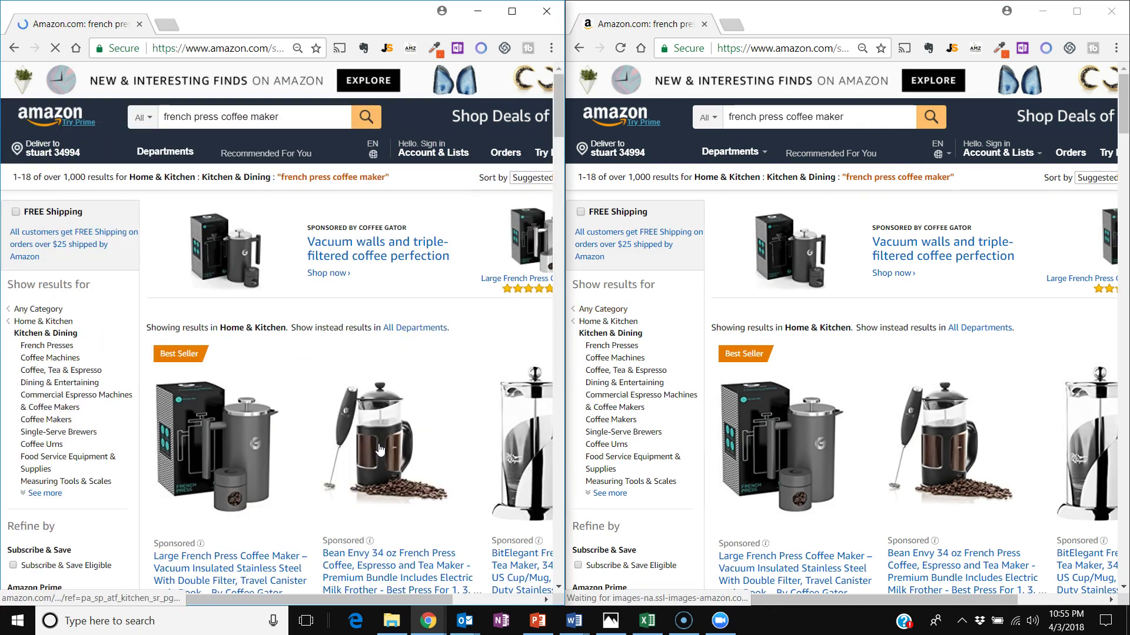
Scroll down through the french press coffee maker results and back up.
scroll(379, 449, "down", 5)
scroll(379, 448, "down", 1)
scroll(721, 446, "down", 8)
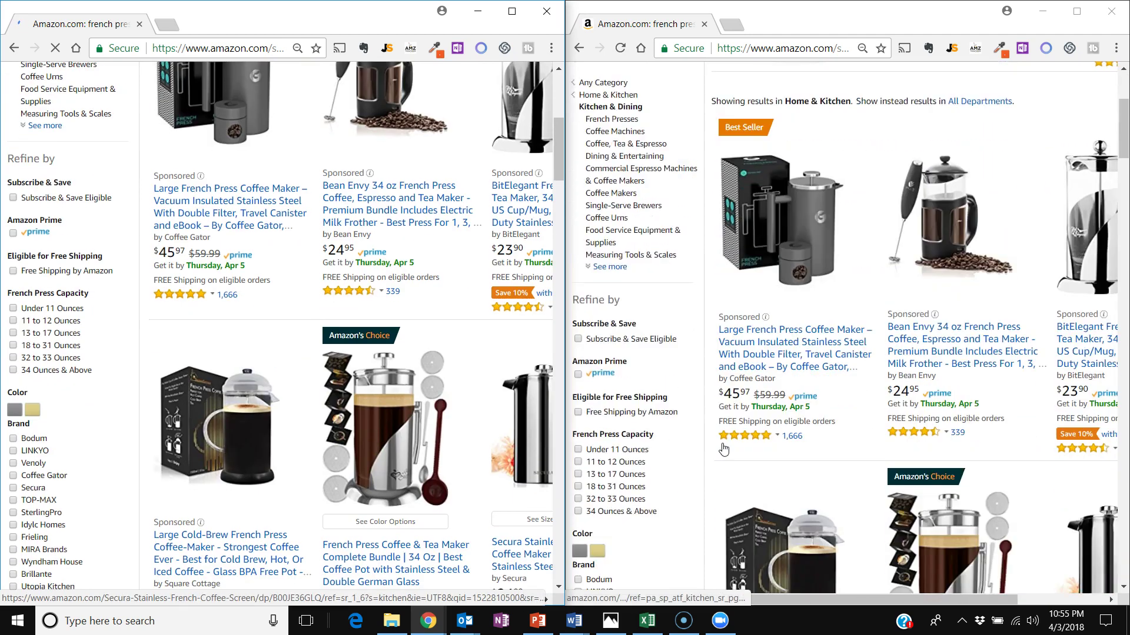
scroll(723, 450, "down", 2)
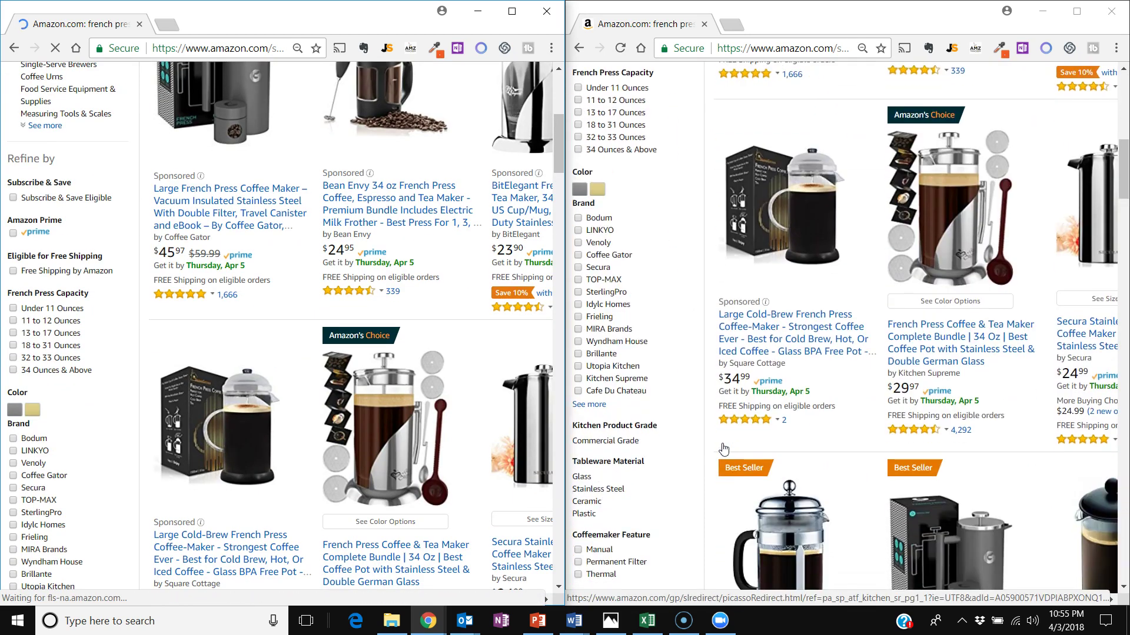
scroll(448, 439, "down", 5)
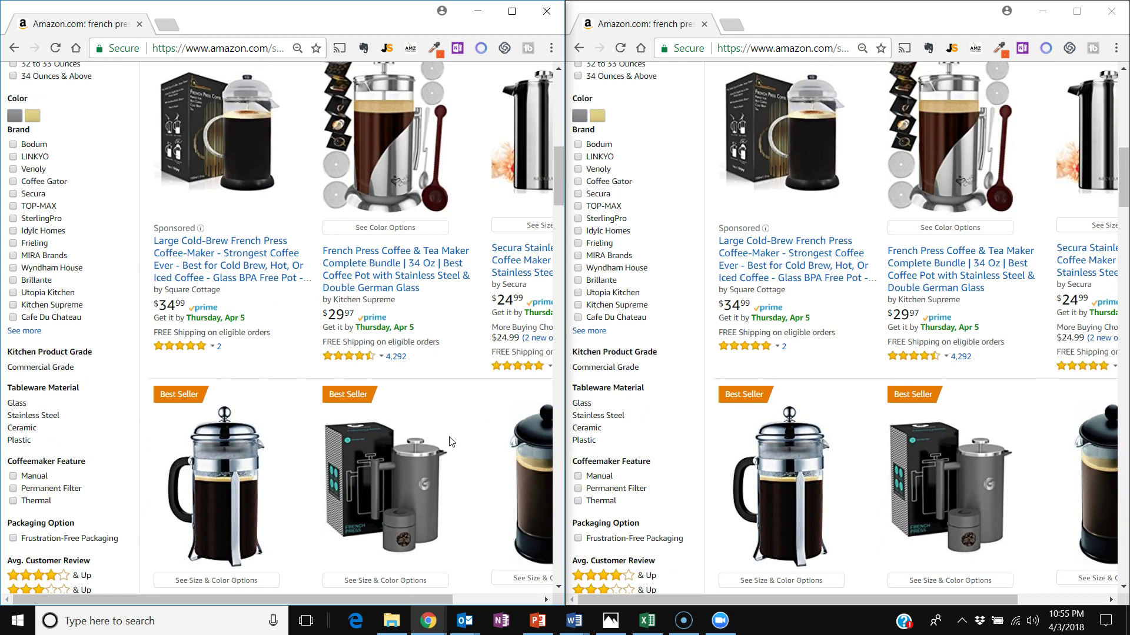
scroll(449, 438, "down", 2)
scroll(809, 441, "down", 1)
scroll(809, 442, "down", 10)
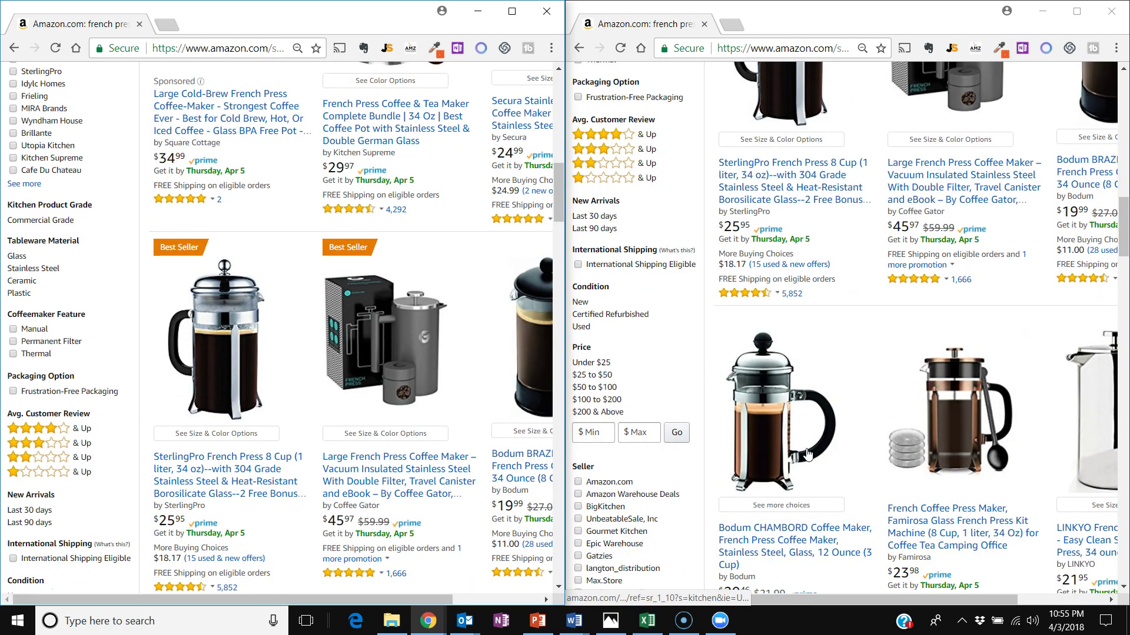
scroll(459, 434, "down", 1)
scroll(458, 434, "down", 4)
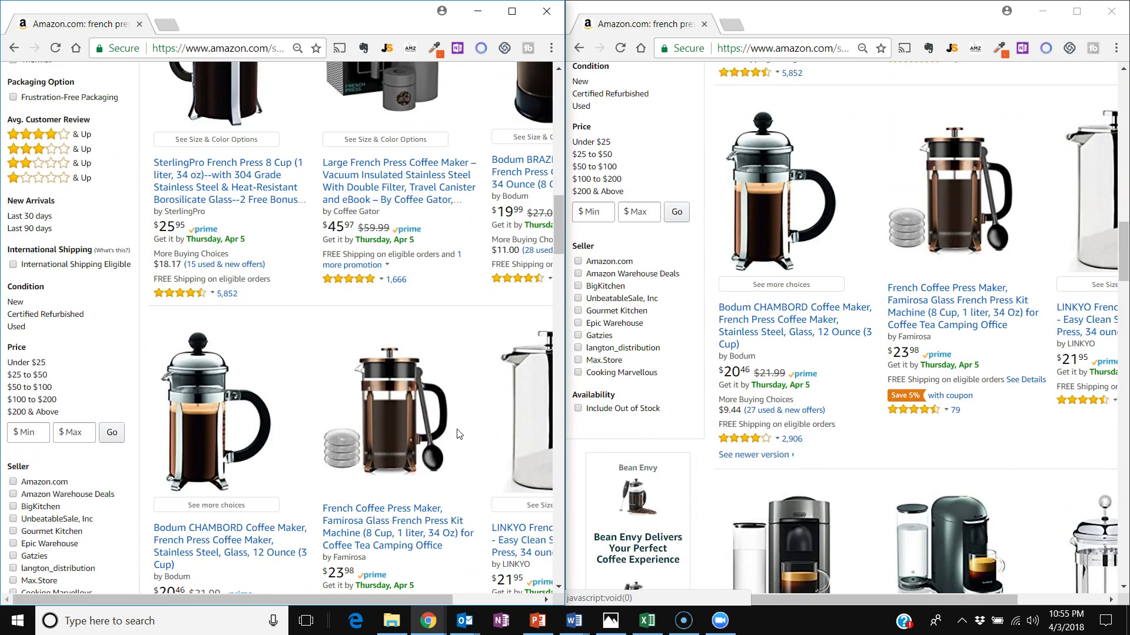
scroll(458, 434, "down", 5)
scroll(853, 435, "down", 4)
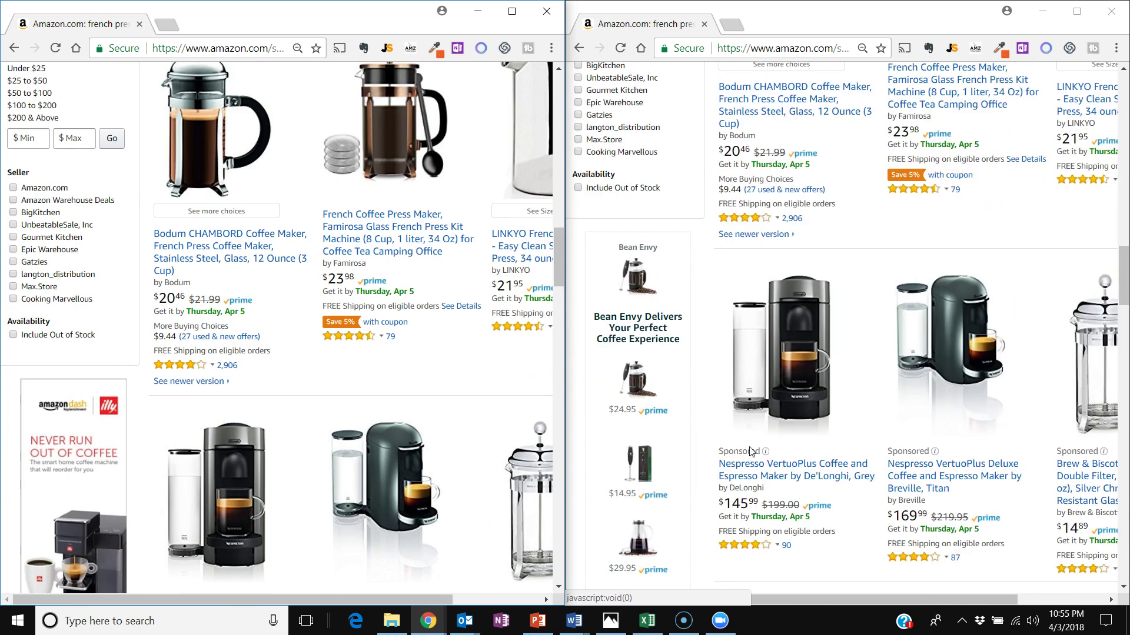
scroll(758, 466, "up", 10)
scroll(758, 466, "up", 16)
scroll(333, 336, "up", 15)
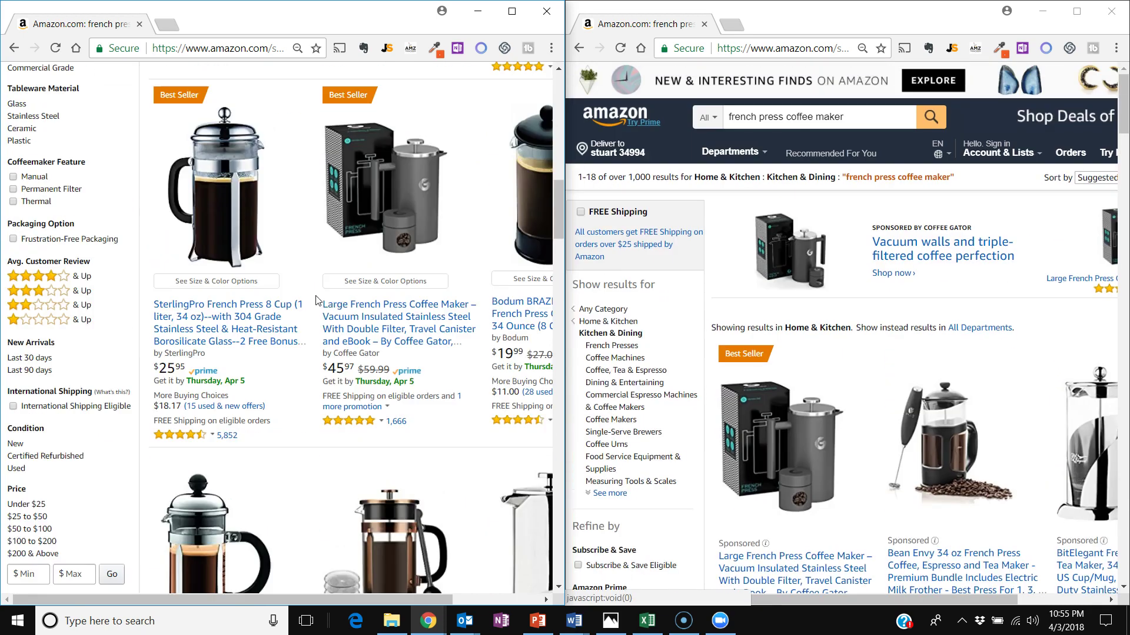
scroll(332, 336, "up", 7)
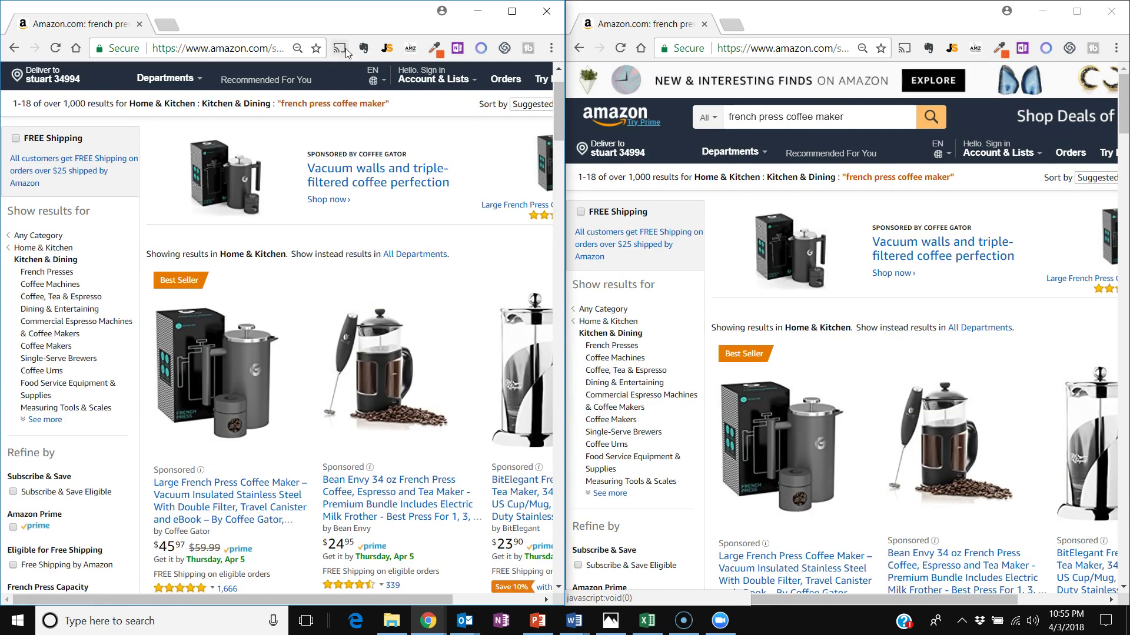
Launch Jungle Scout in the left window and Unicorn Smasher in the right window.
left_click(387, 49)
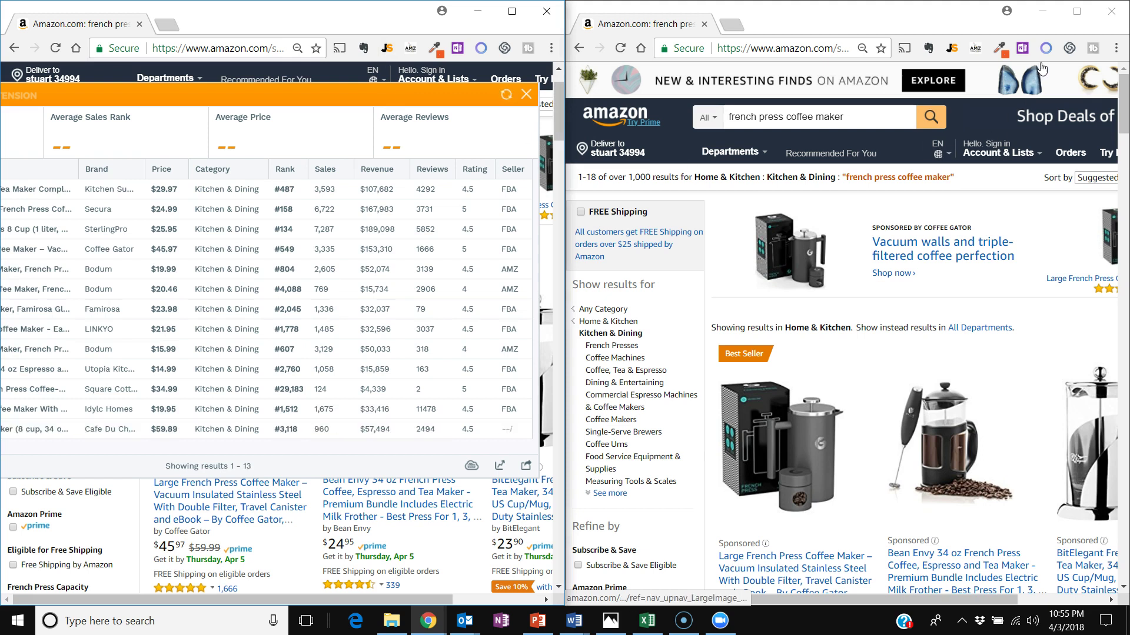
left_click(1069, 49)
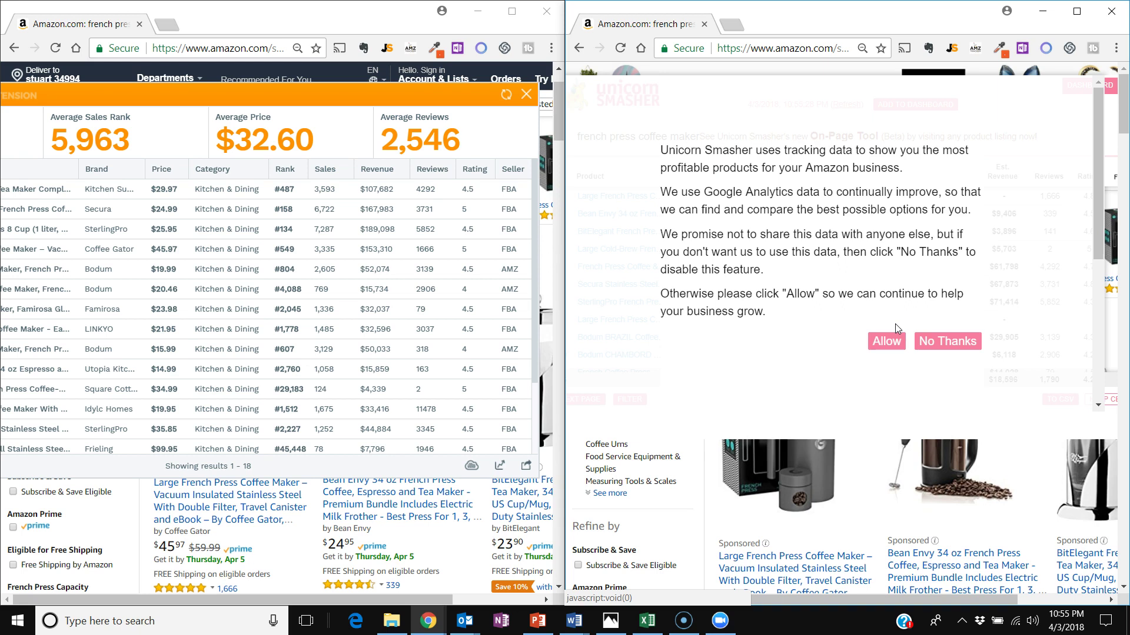
Decline Unicorn Smasher's usage tracking and scroll through its est. sales and revenue rows.
left_click(938, 343)
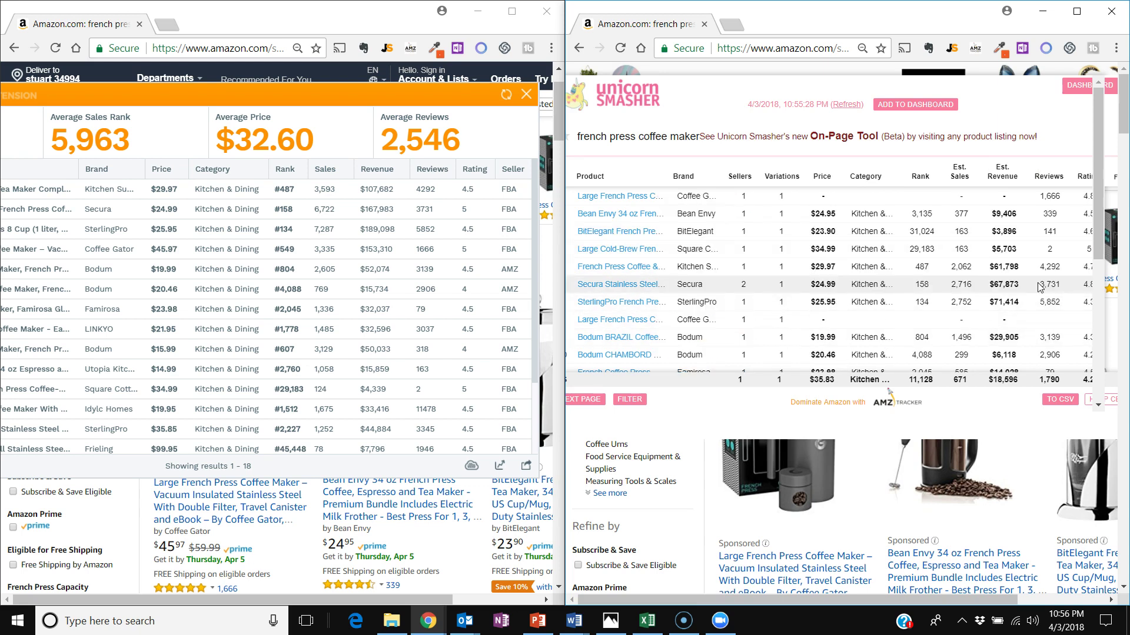
scroll(1039, 287, "down", 5)
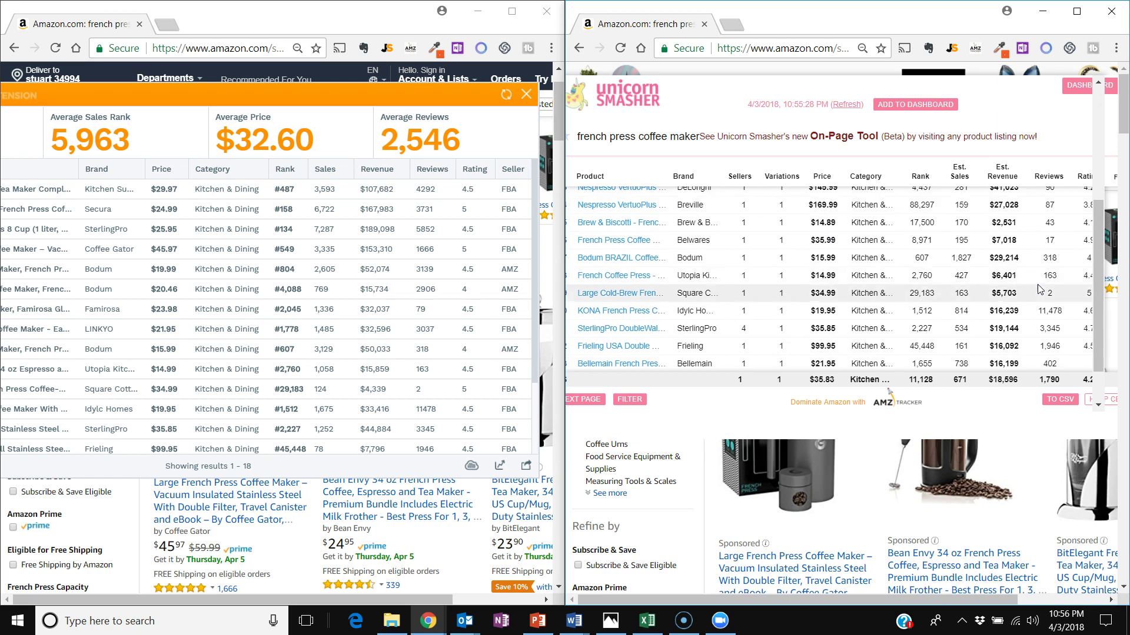
scroll(1039, 288, "up", 2)
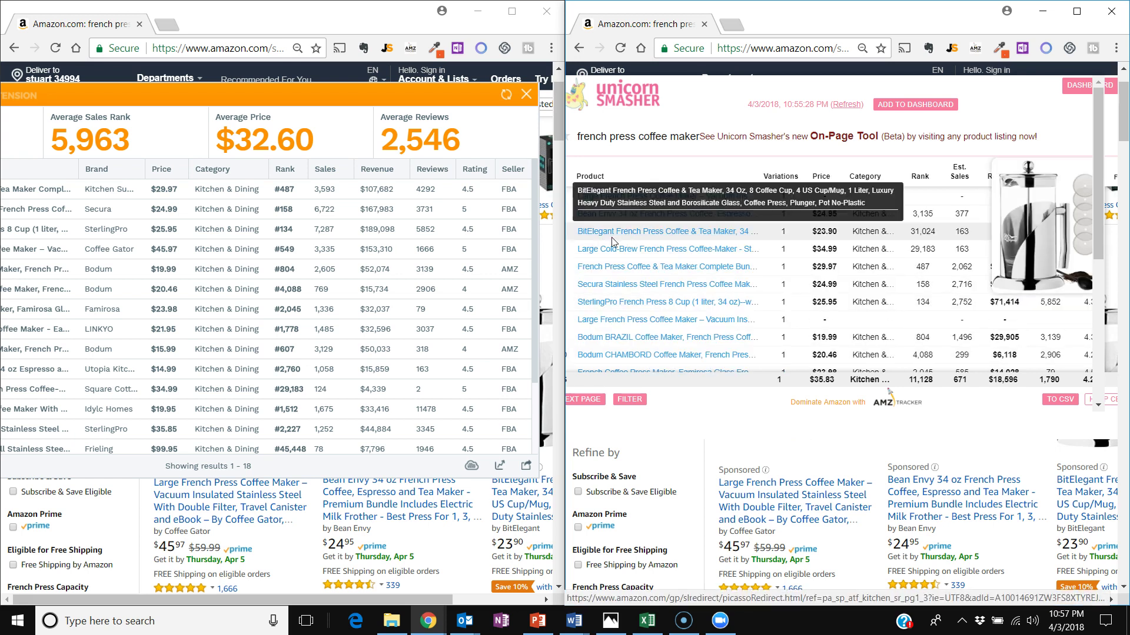
scroll(814, 495, "up", 1)
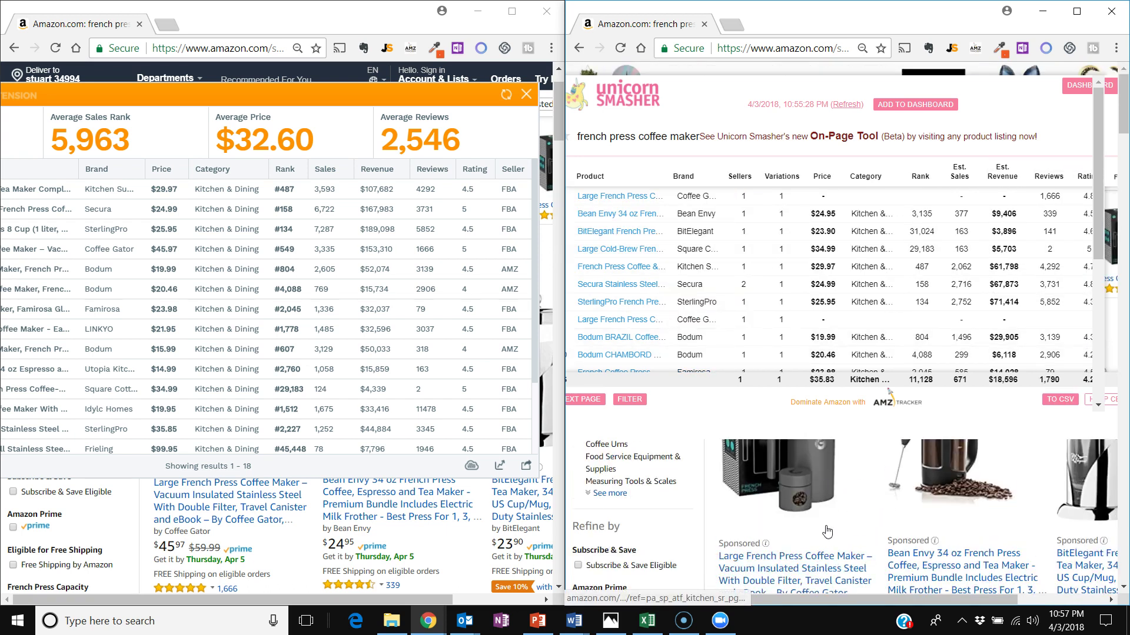
scroll(803, 472, "down", 6)
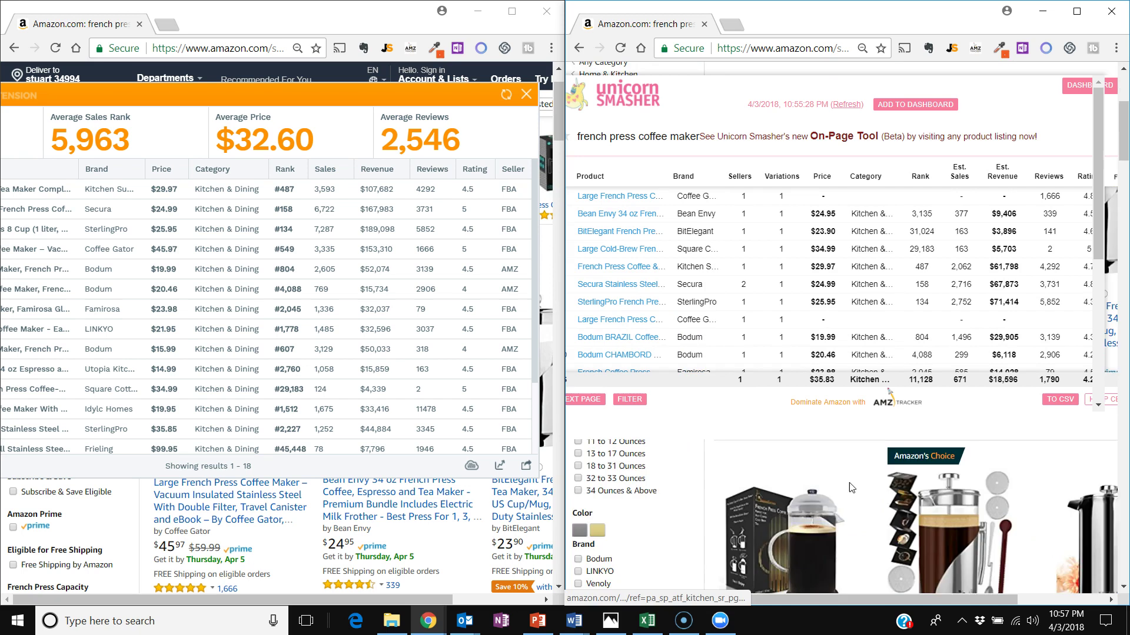
scroll(824, 502, "down", 5)
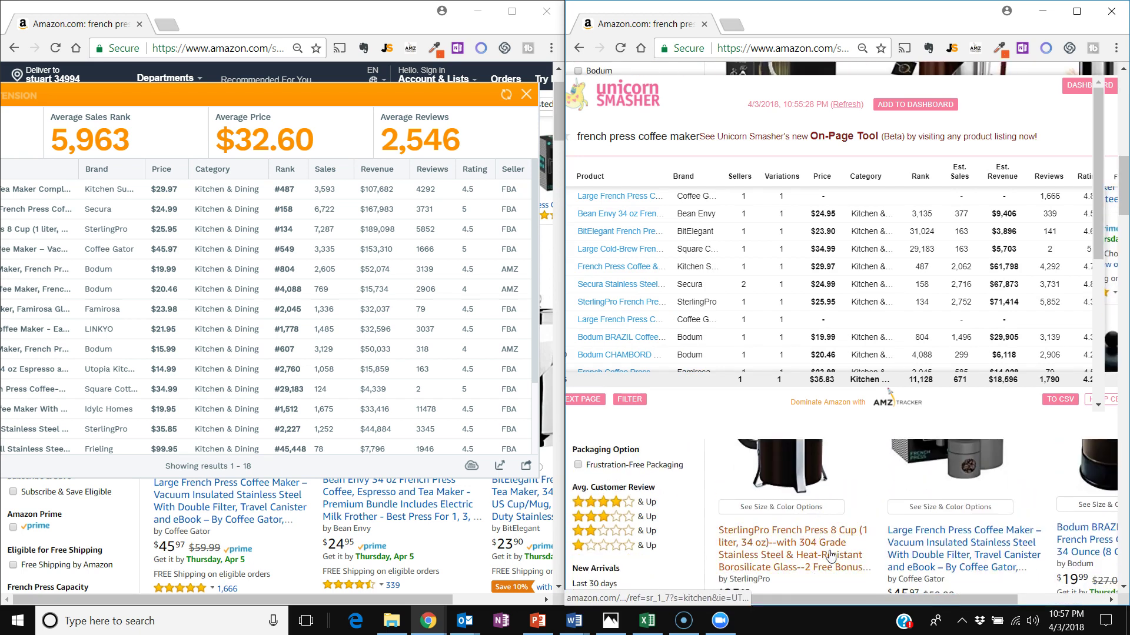
scroll(821, 529, "up", 3)
mouse_move(619, 262)
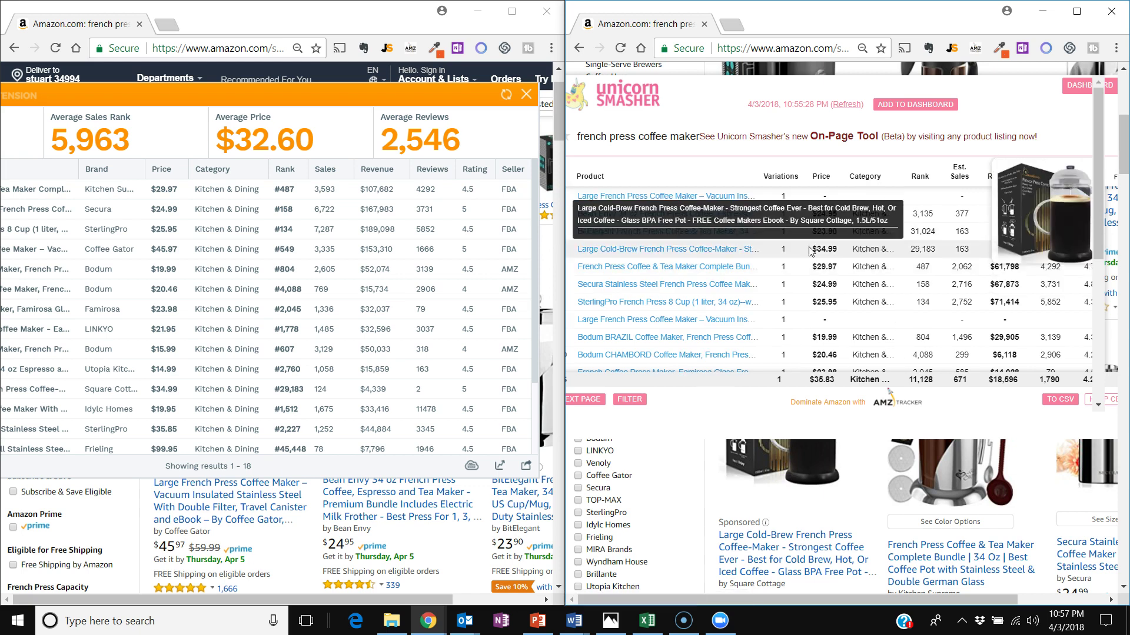
scroll(1018, 348, "up", 4)
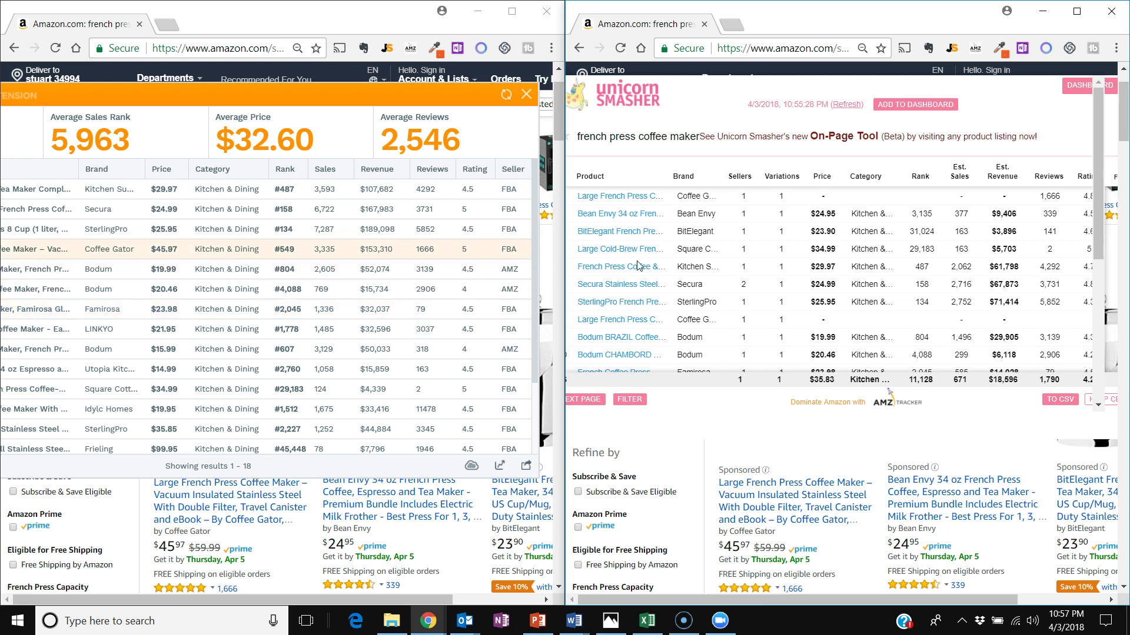
scroll(729, 230, "up", 1)
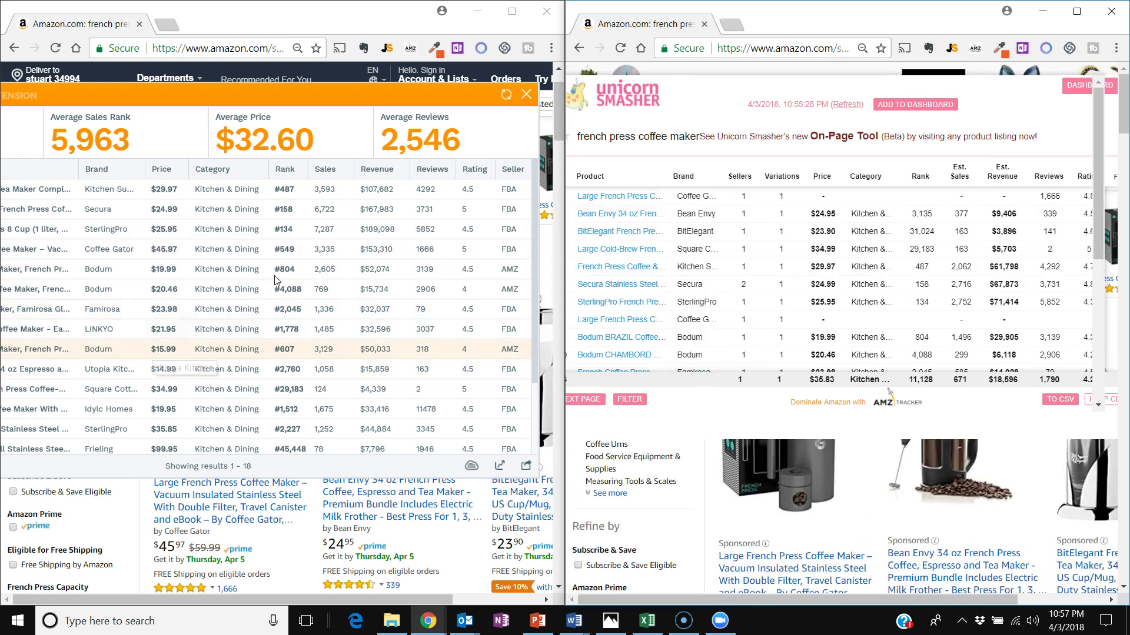
Widen the left window until Jungle Scout shows product names and the 2,125 Average Monthly Sales.
left_click_drag(563, 240, 658, 243)
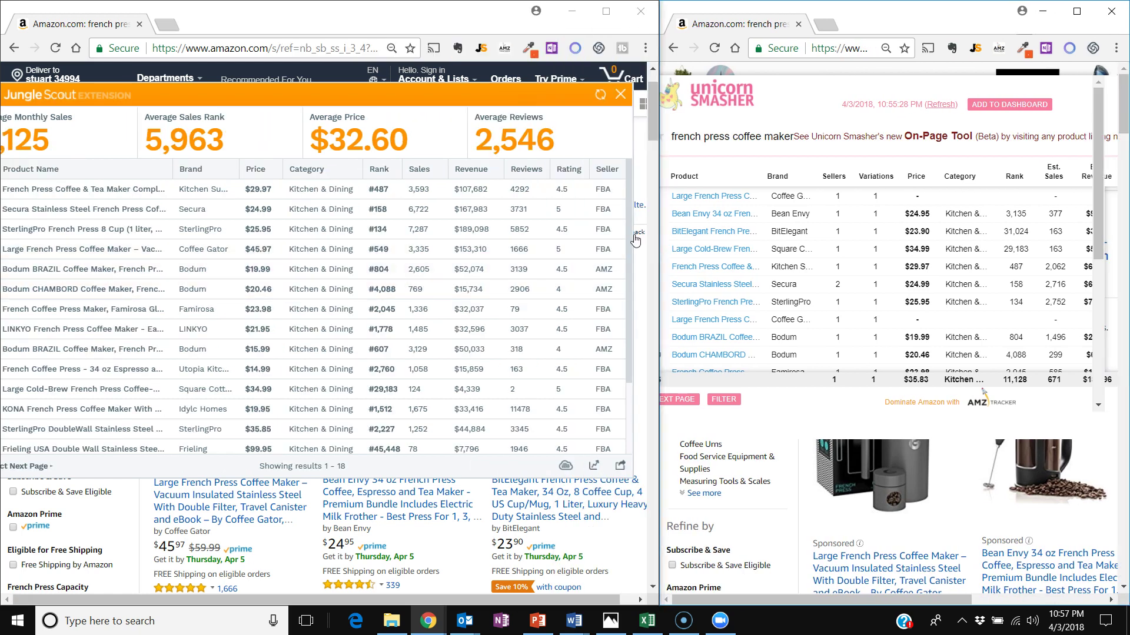
left_click_drag(661, 221, 705, 221)
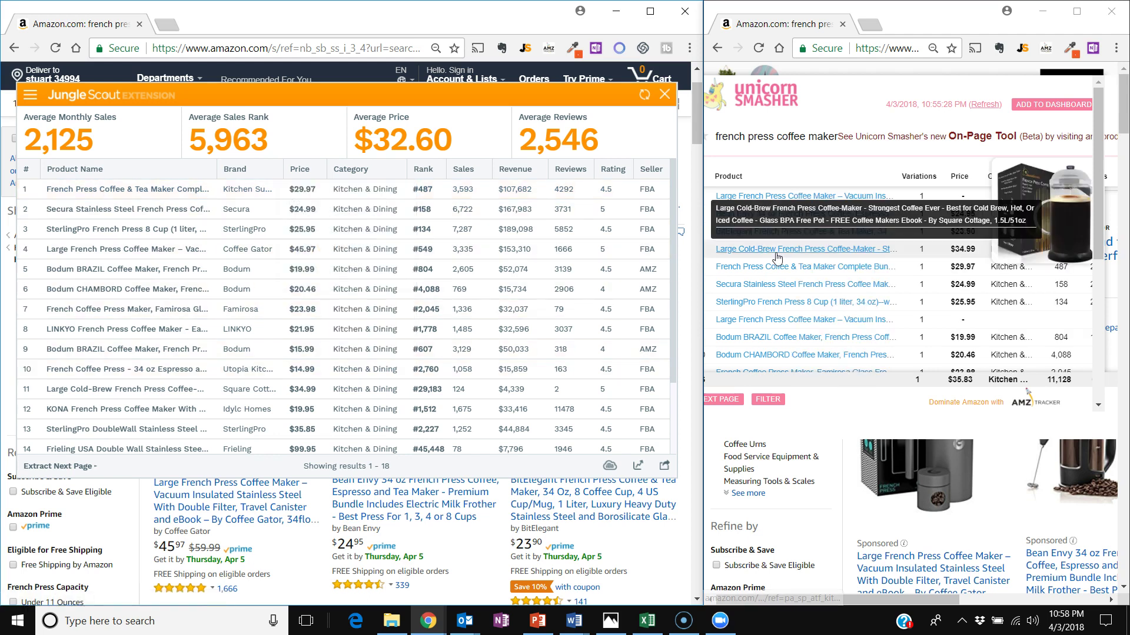
mouse_move(775, 204)
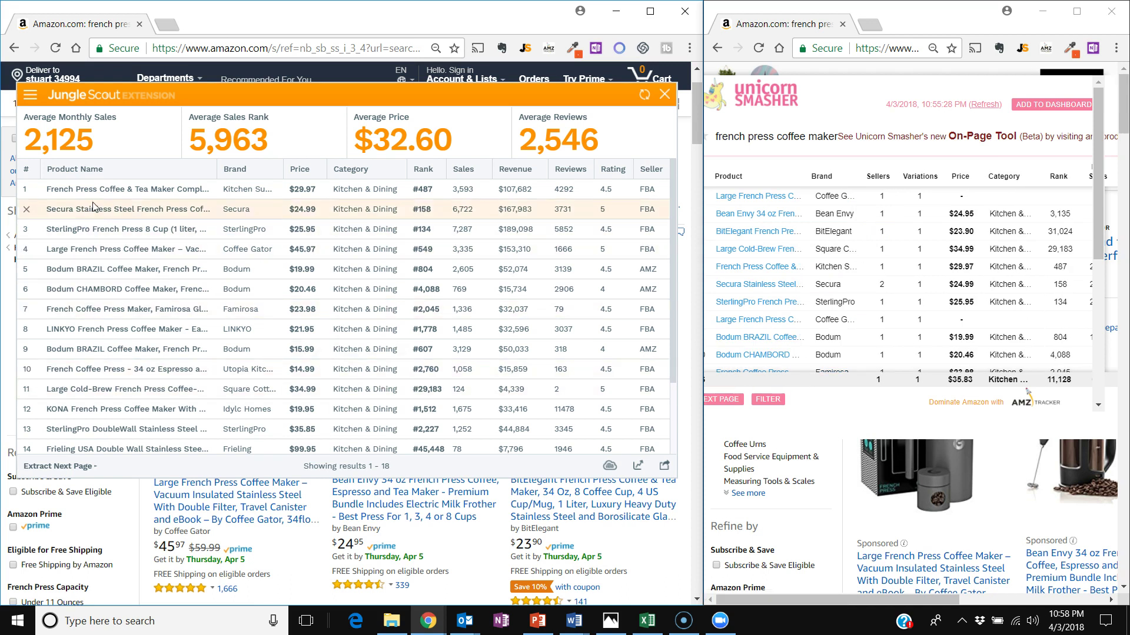
mouse_move(104, 206)
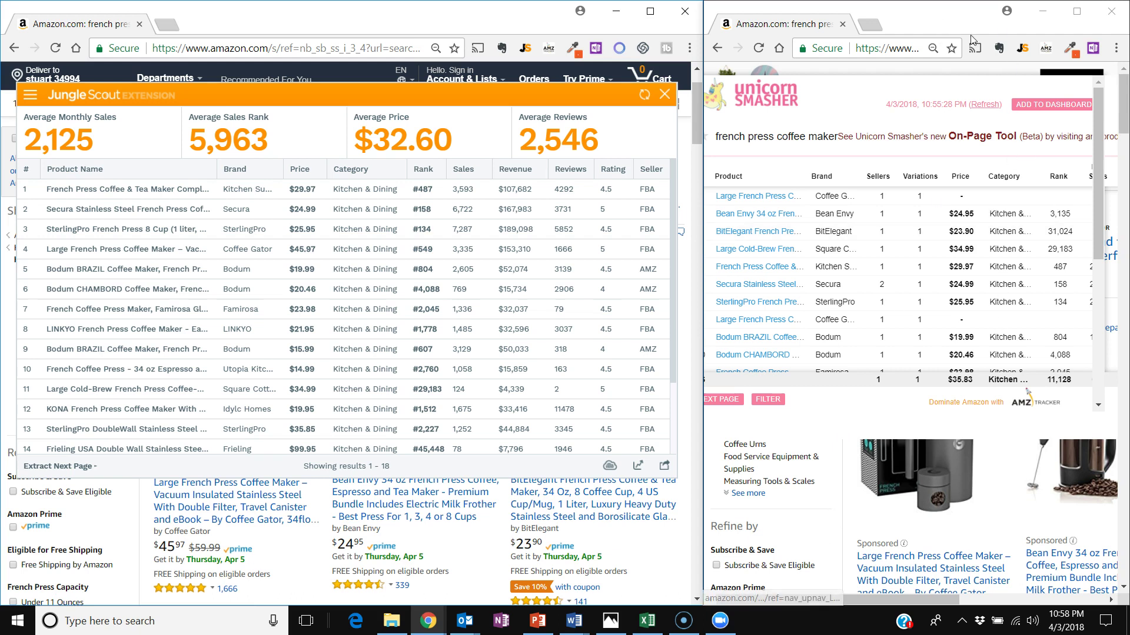
left_click(841, 555)
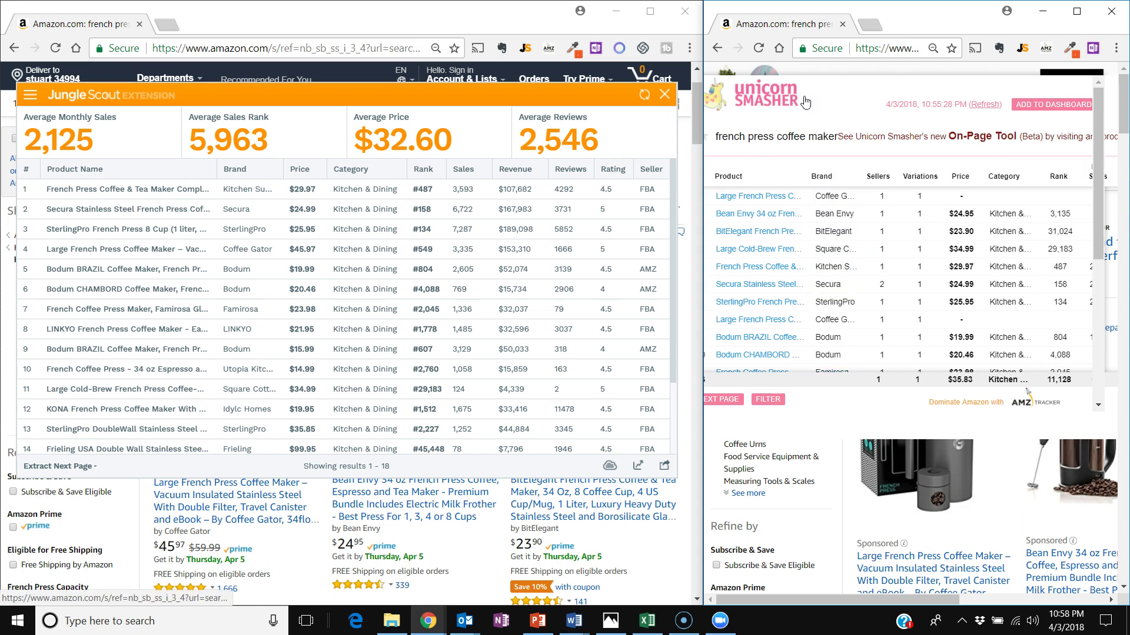
mouse_move(781, 300)
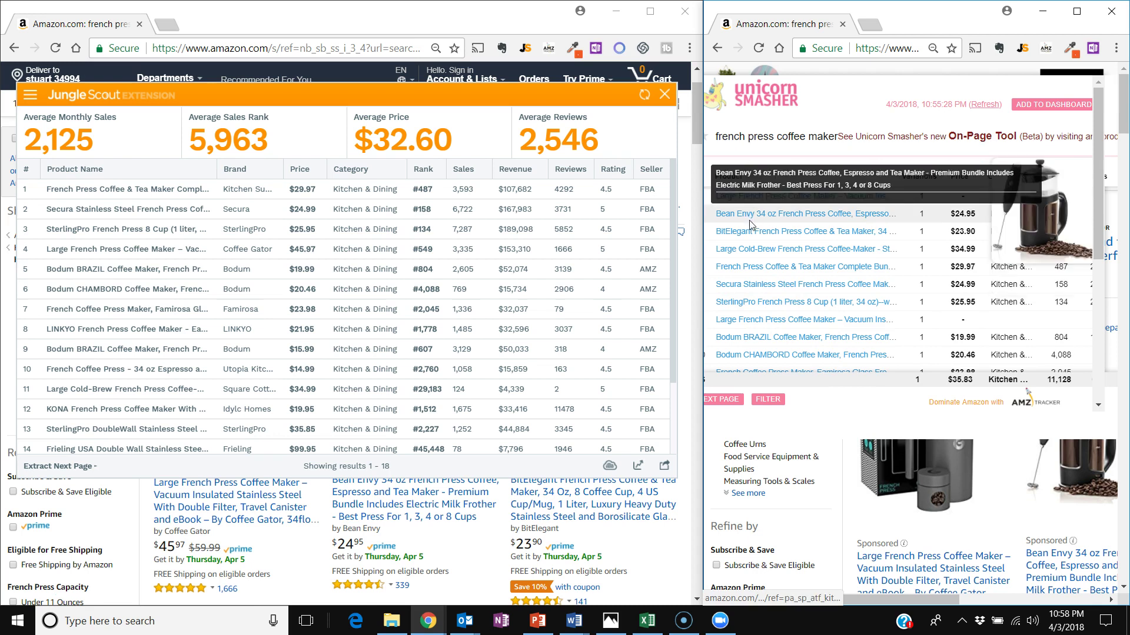
mouse_move(751, 236)
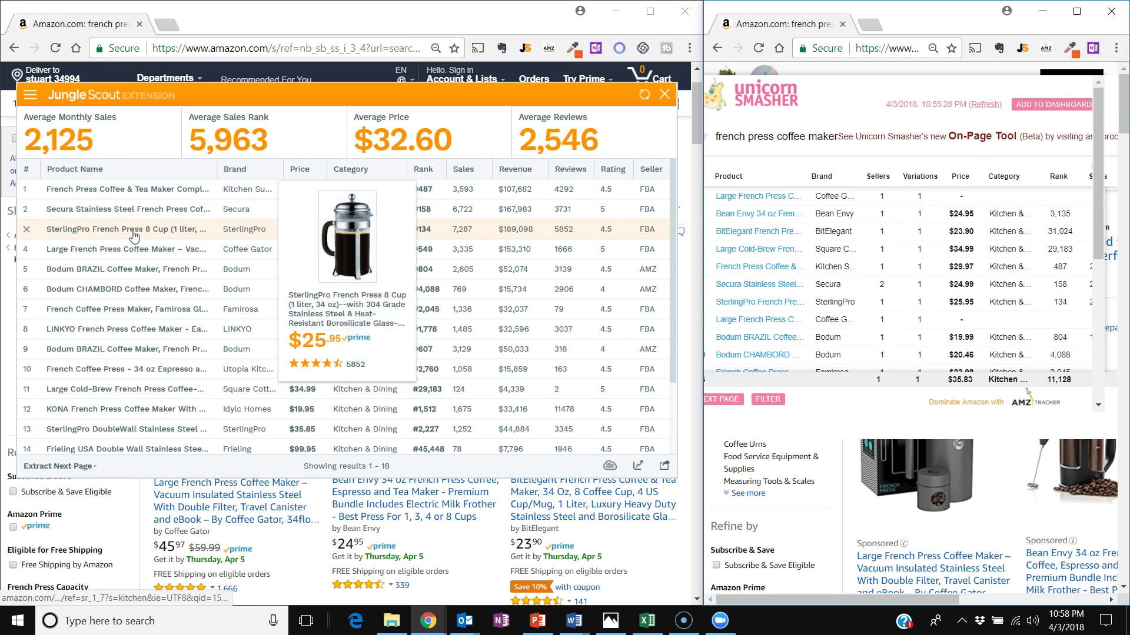
mouse_move(134, 188)
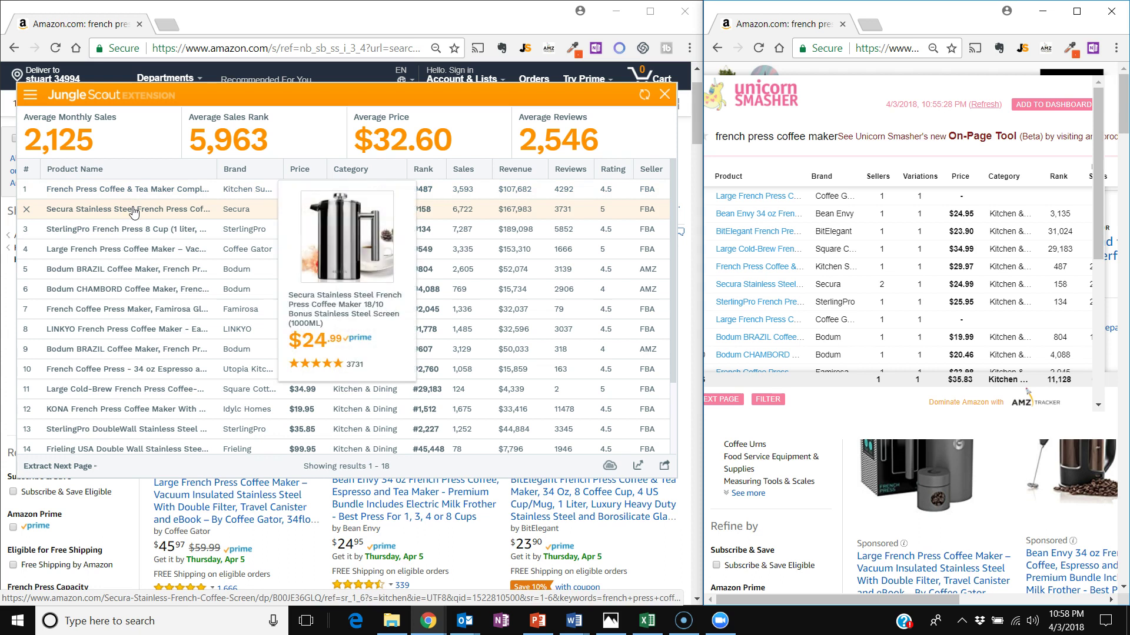
mouse_move(750, 286)
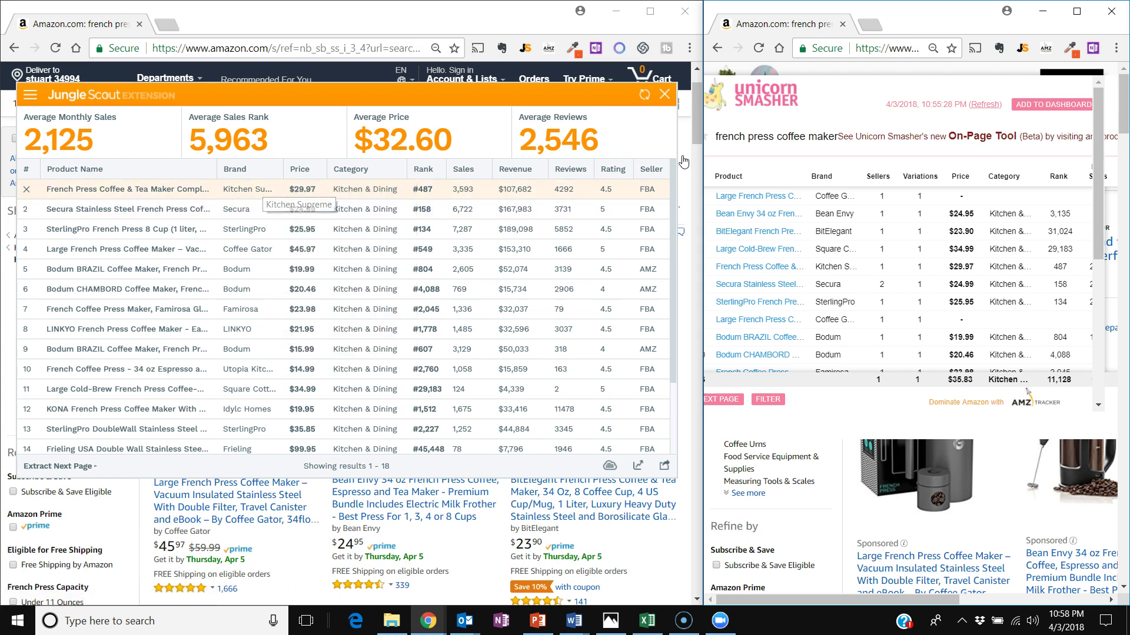
Close the Jungle Scout overlay and scroll through the left window's french press listings.
left_click(659, 96)
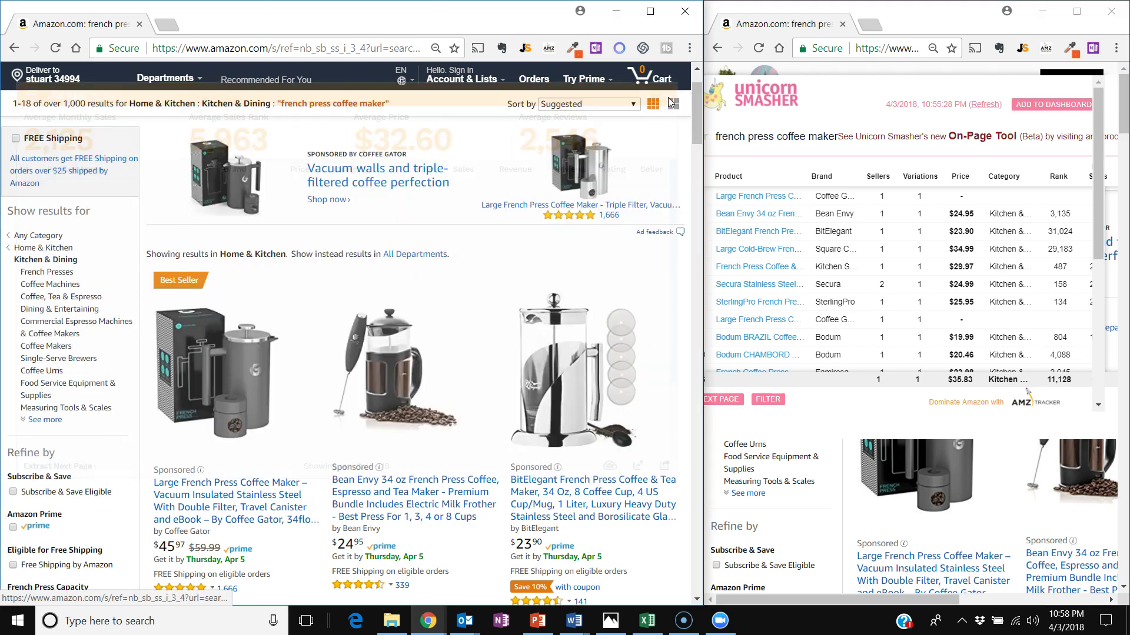
scroll(292, 408, "down", 1)
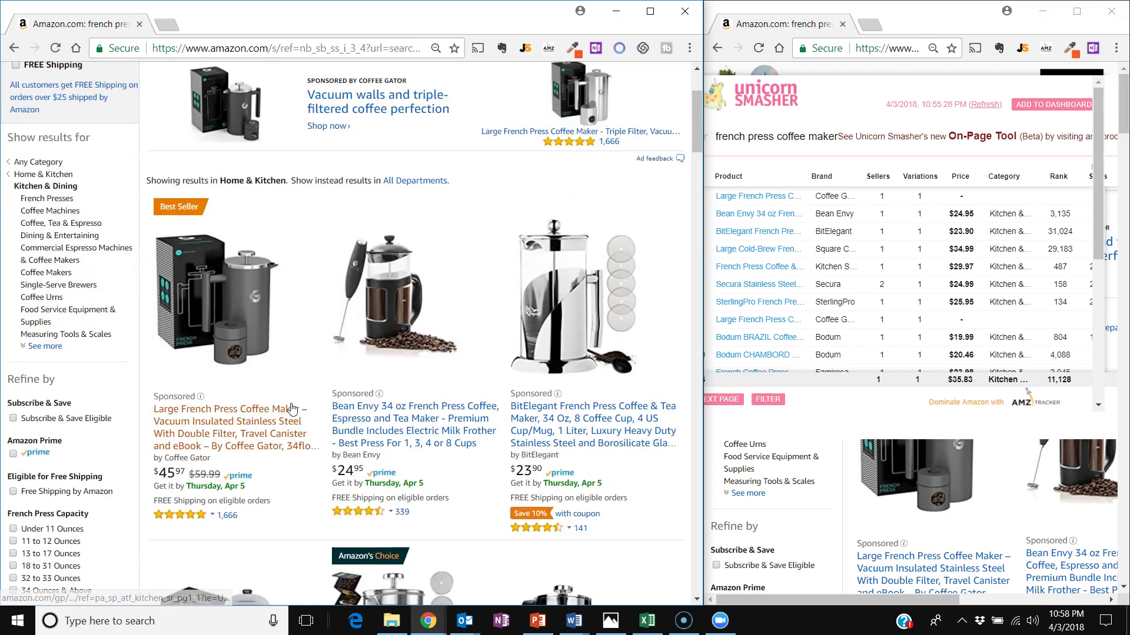
scroll(293, 408, "up", 3)
scroll(293, 408, "down", 2)
scroll(293, 407, "down", 5)
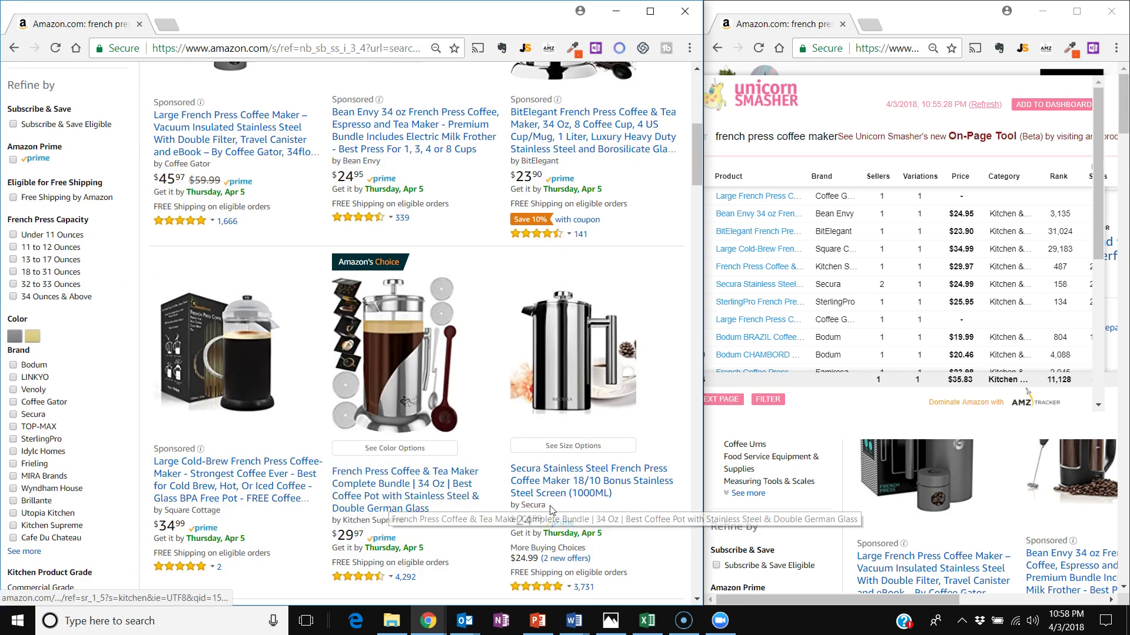
scroll(435, 484, "up", 2)
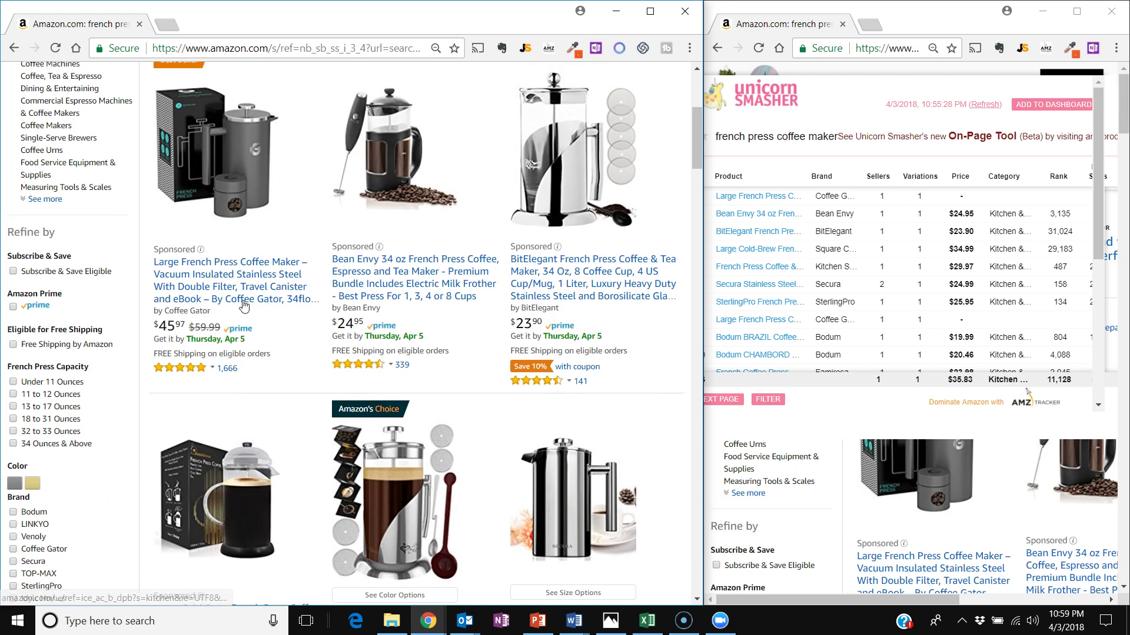
scroll(248, 329, "up", 1)
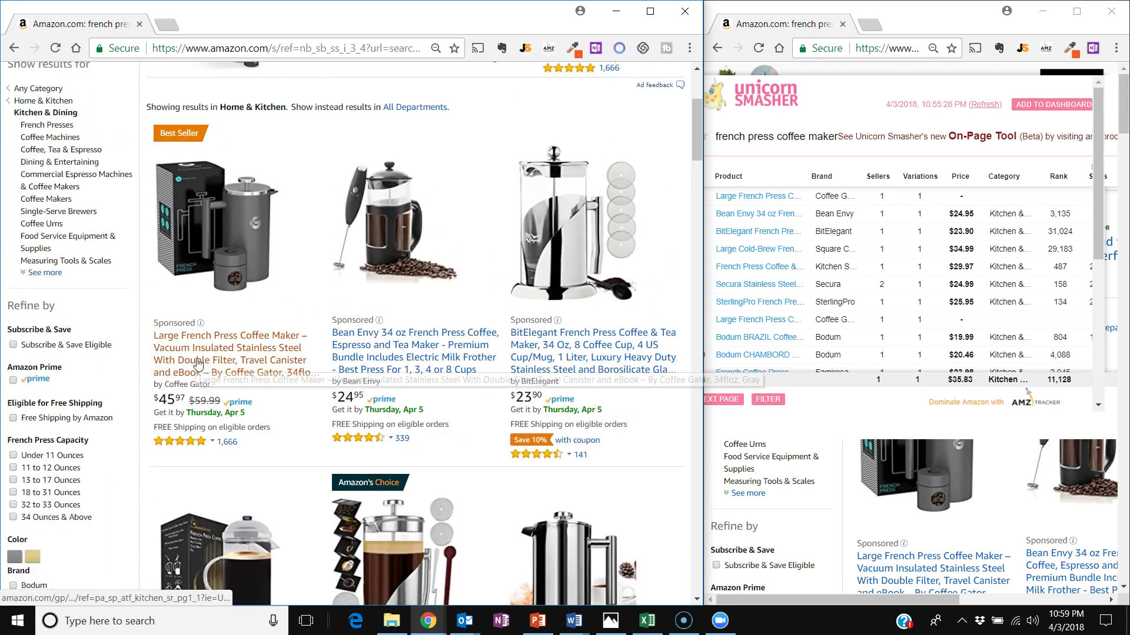
scroll(590, 366, "down", 1)
scroll(590, 366, "down", 2)
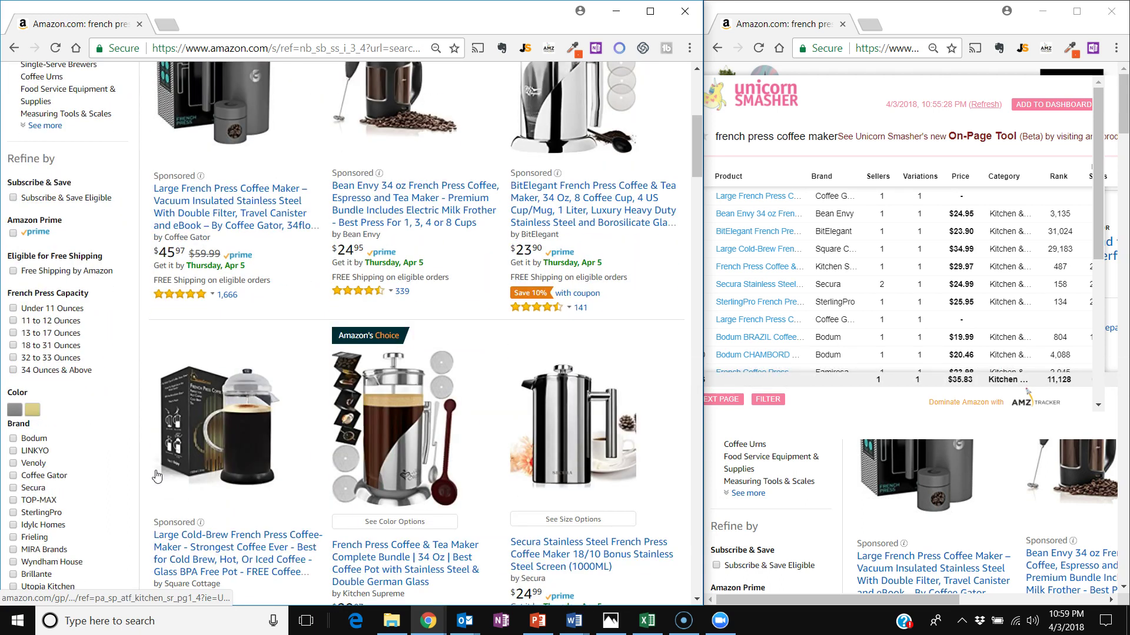
scroll(647, 382, "down", 2)
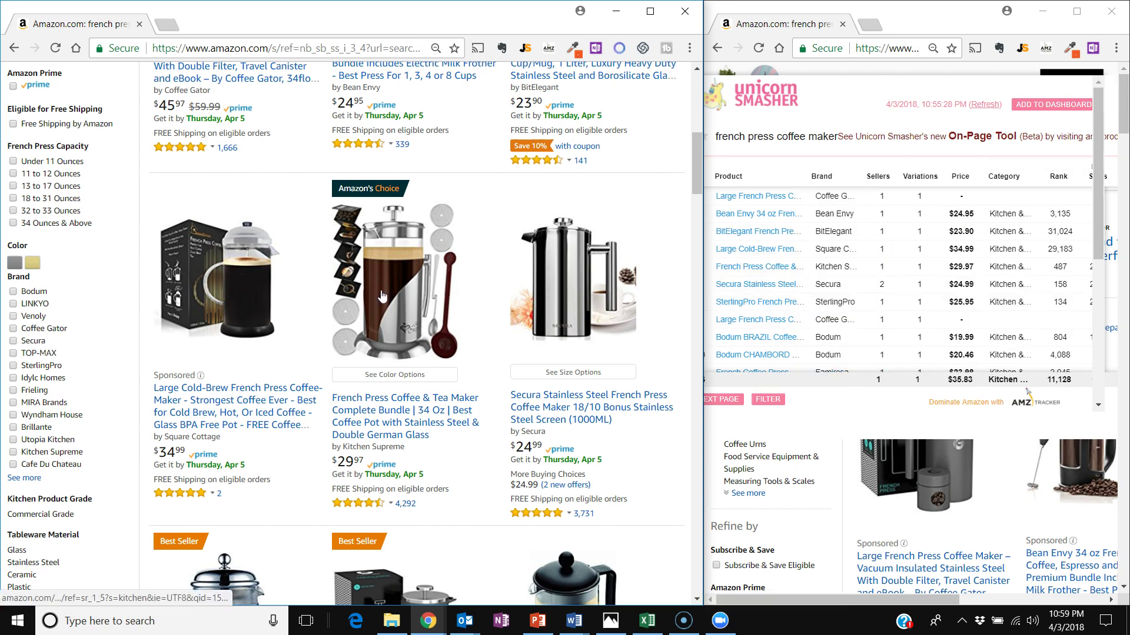
scroll(381, 296, "up", 5)
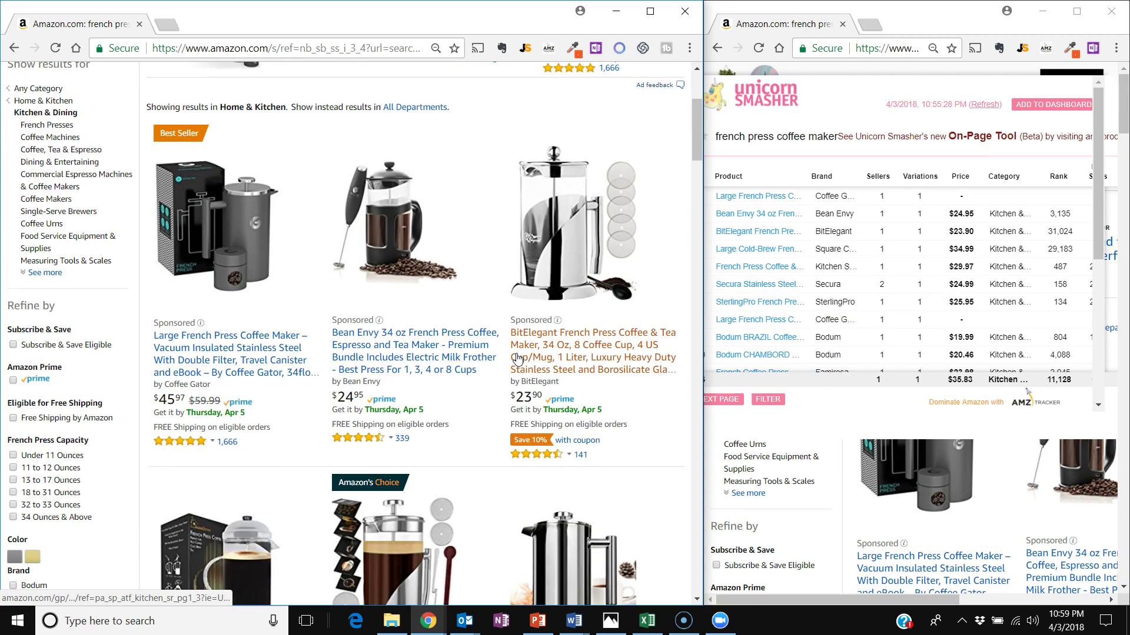
scroll(517, 357, "down", 1)
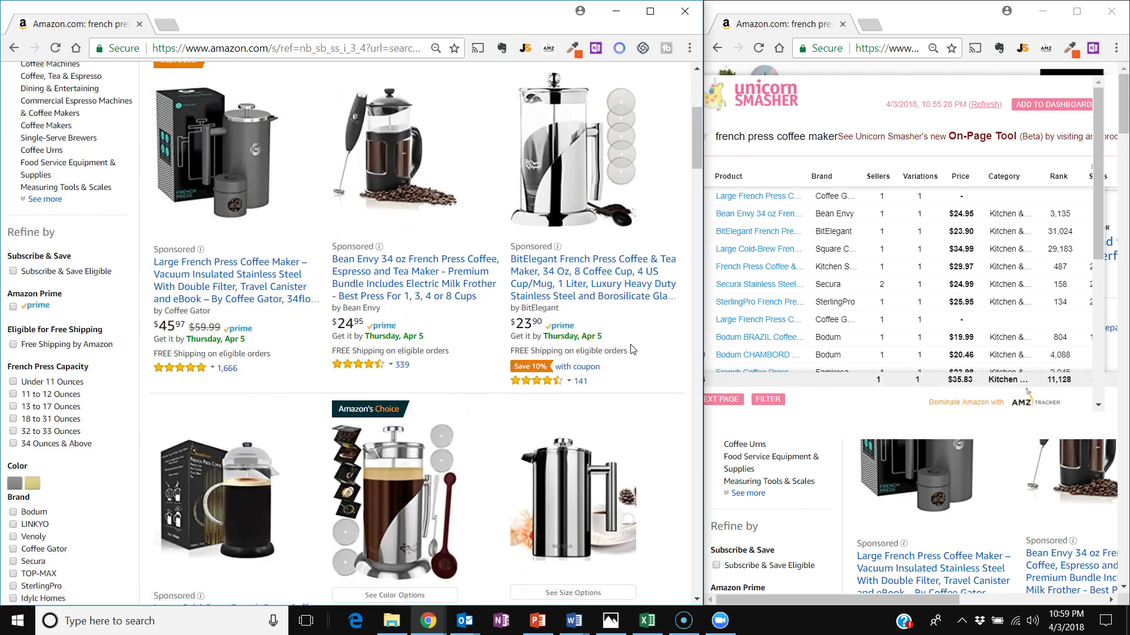
scroll(631, 349, "up", 2)
scroll(940, 269, "down", 5)
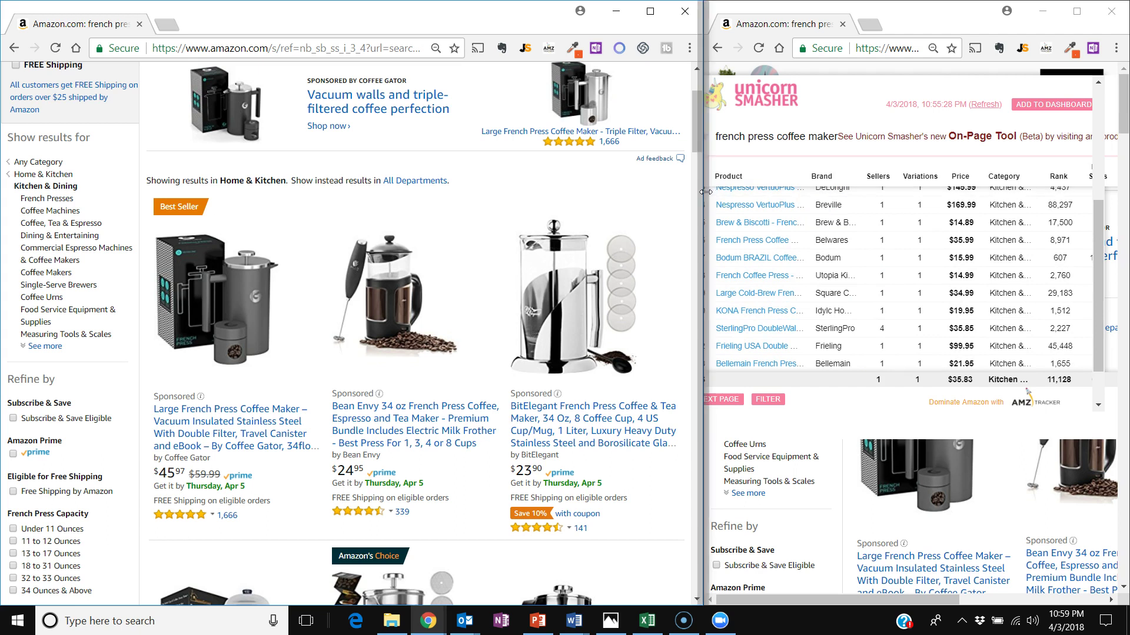
Widen the right window so Unicorn Smasher shows Reviews, Rating and FBA, scrolled back to row 1.
left_click_drag(705, 191, 466, 192)
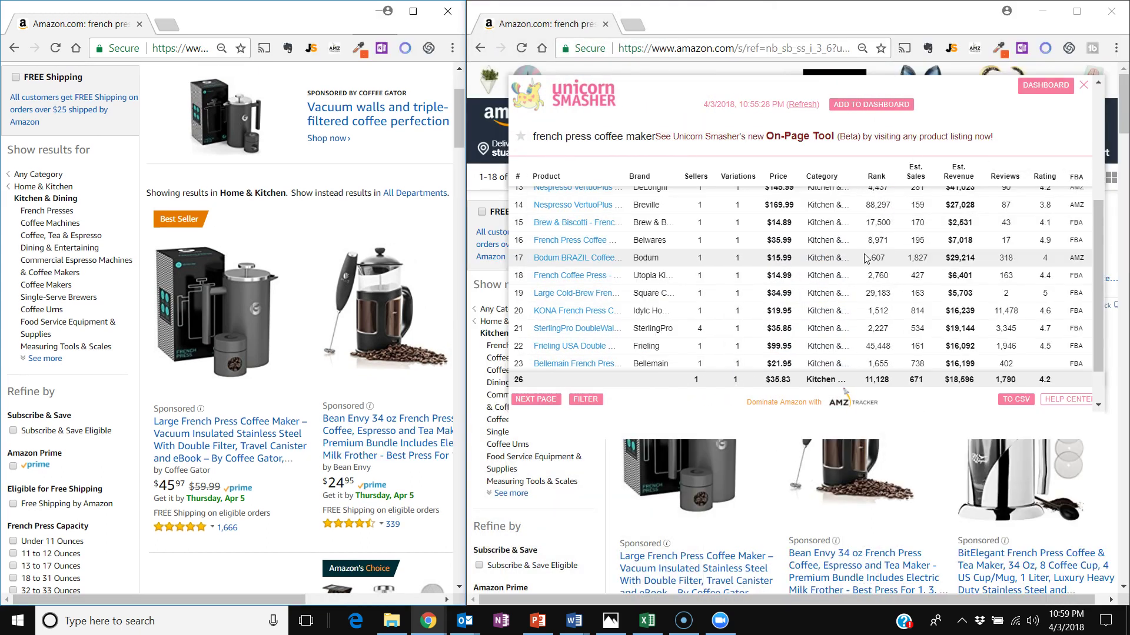
scroll(1068, 292, "up", 4)
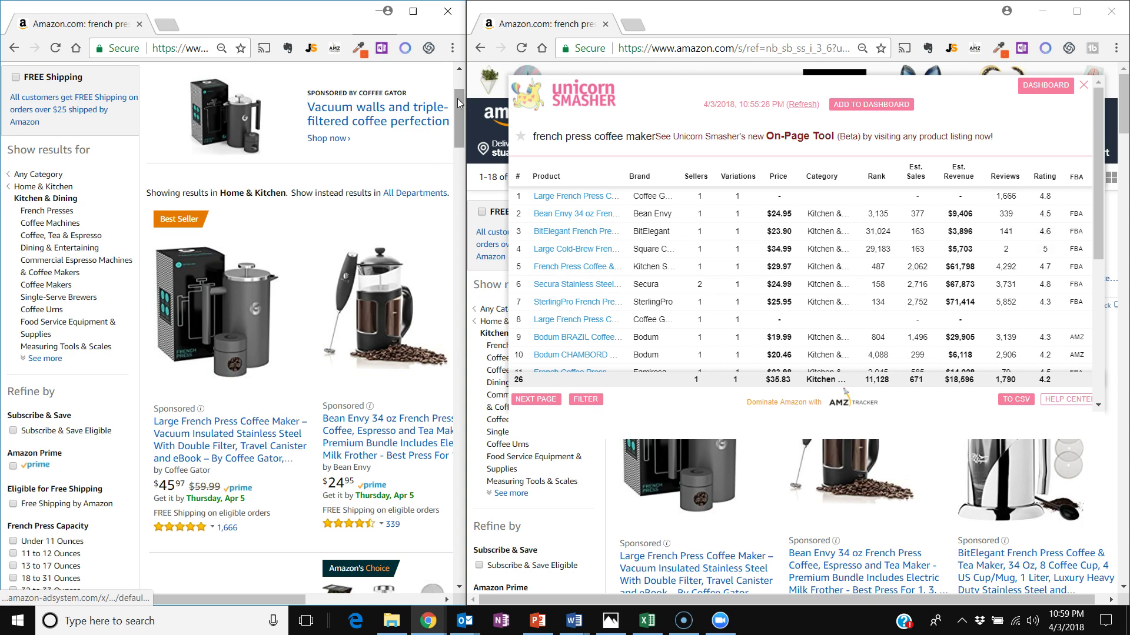
scroll(459, 117, "up", 2)
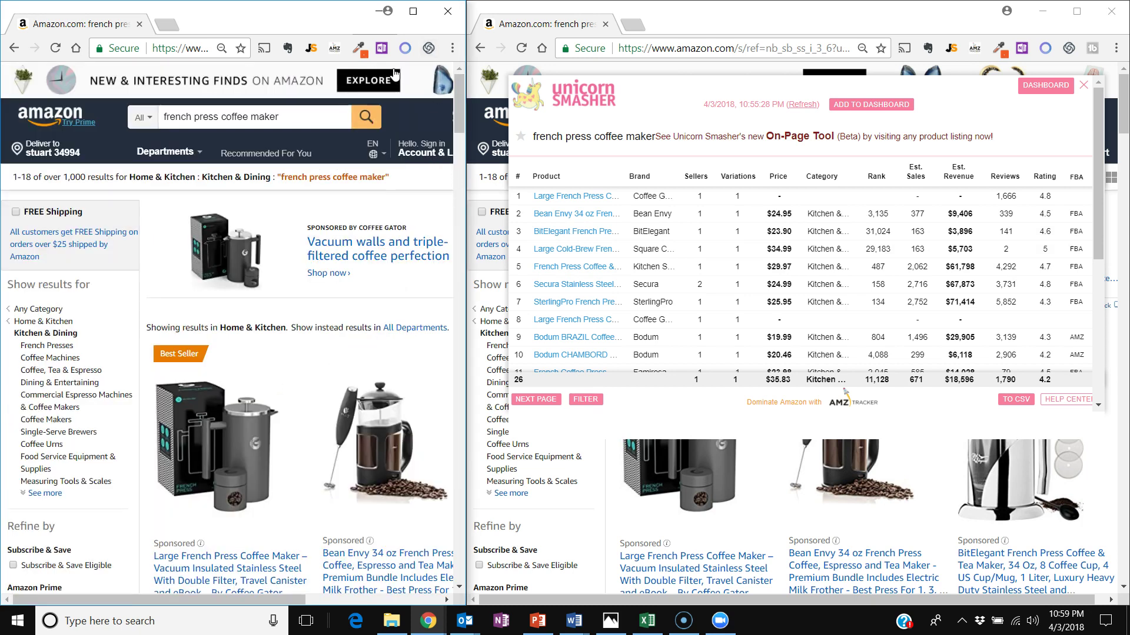
Reopen Jungle Scout's 18-product table and widen the left window beside Unicorn Smasher.
left_click(309, 49)
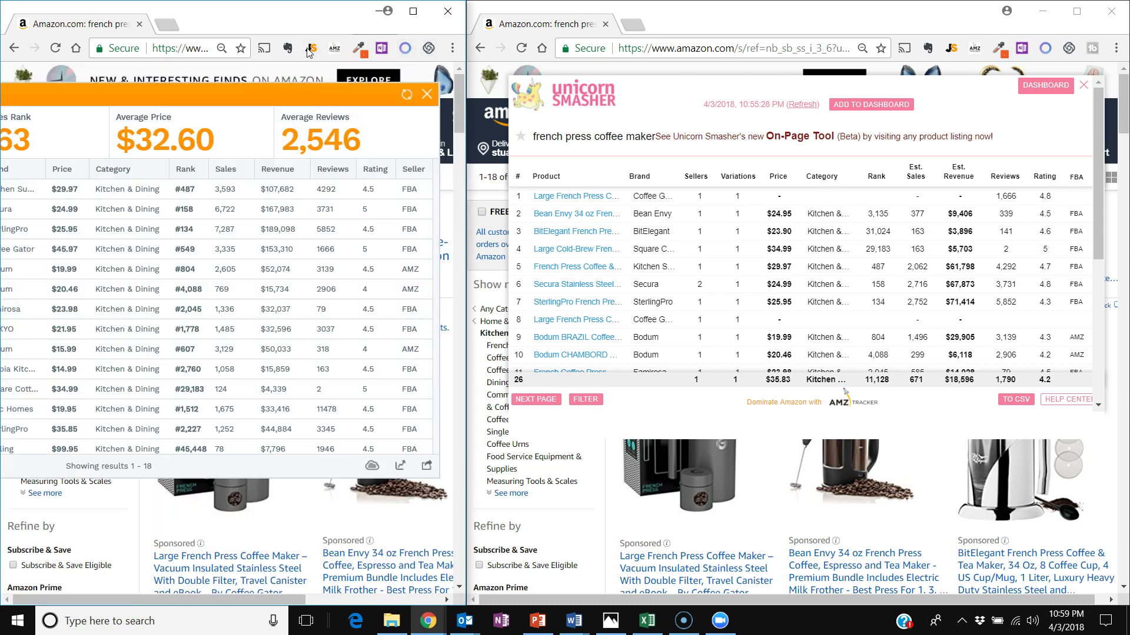
mouse_move(593, 203)
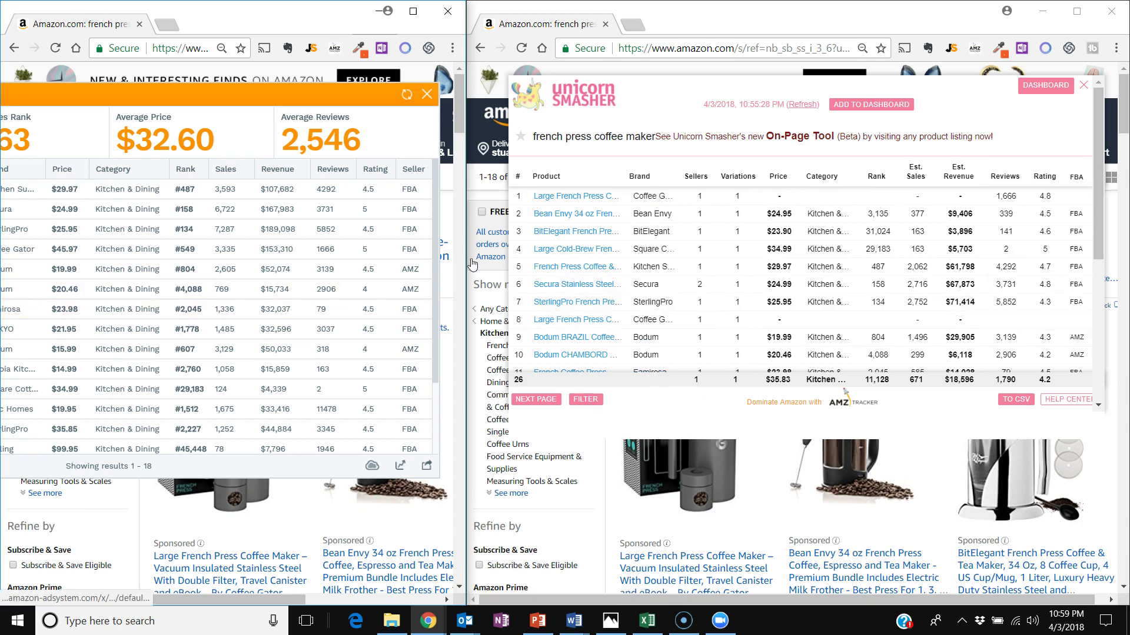
left_click_drag(466, 259, 664, 270)
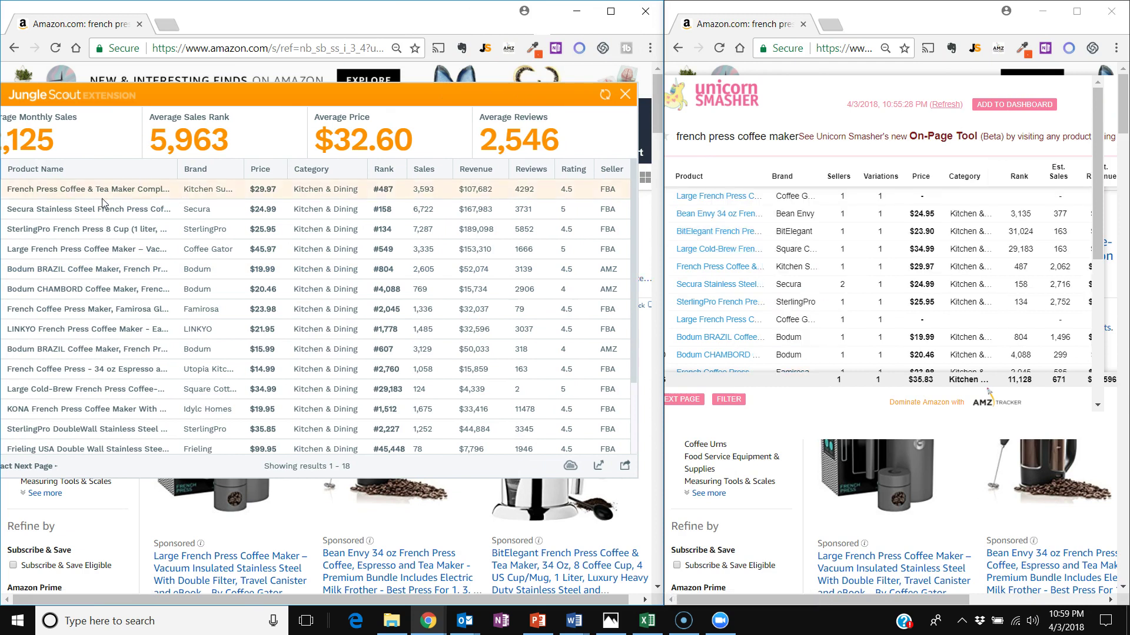
mouse_move(85, 197)
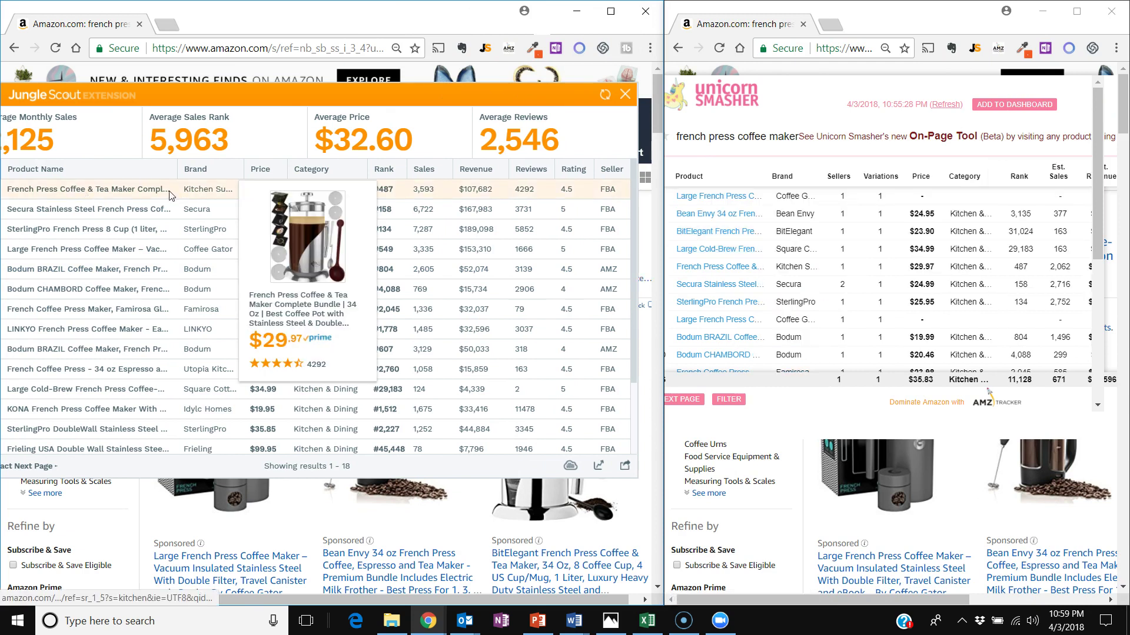
mouse_move(766, 280)
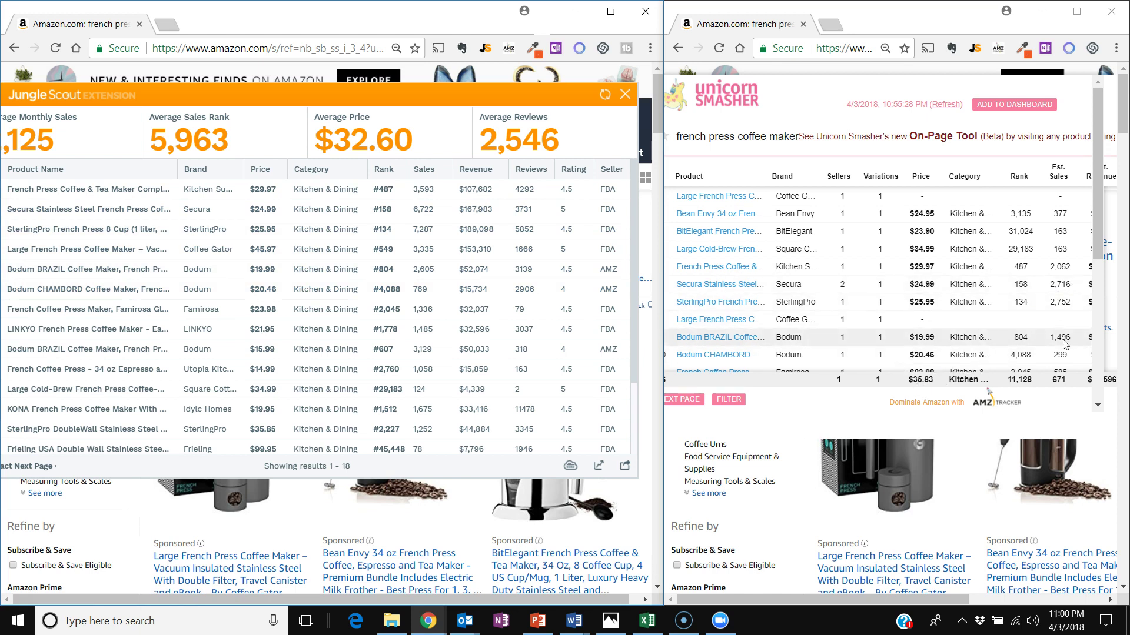
scroll(1008, 309, "down", 2)
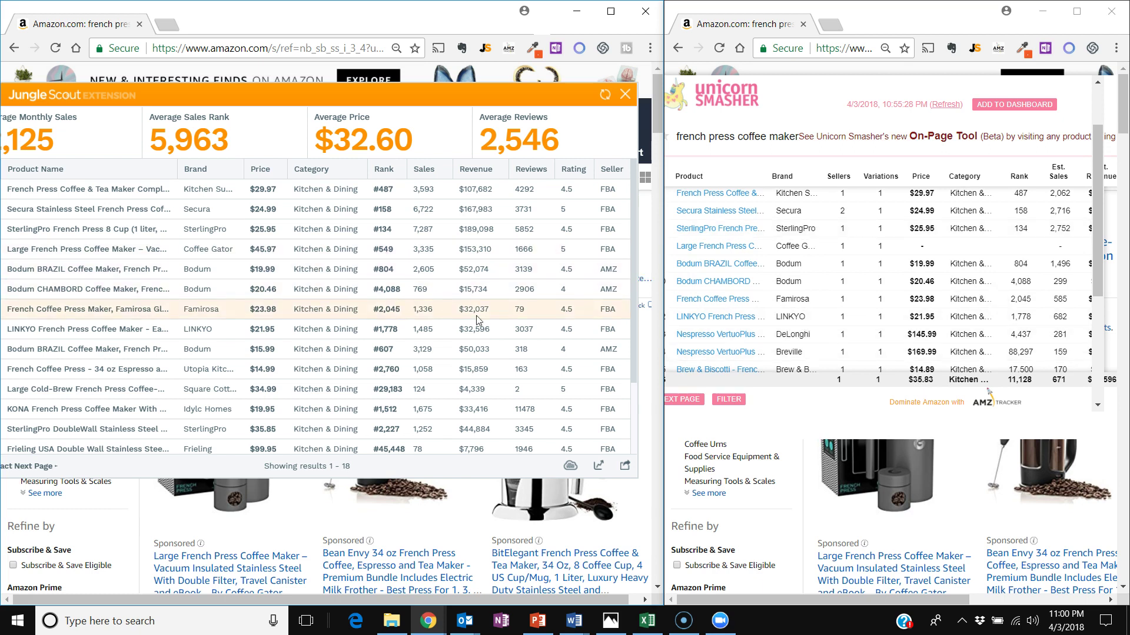
scroll(487, 320, "down", 1)
scroll(486, 321, "down", 1)
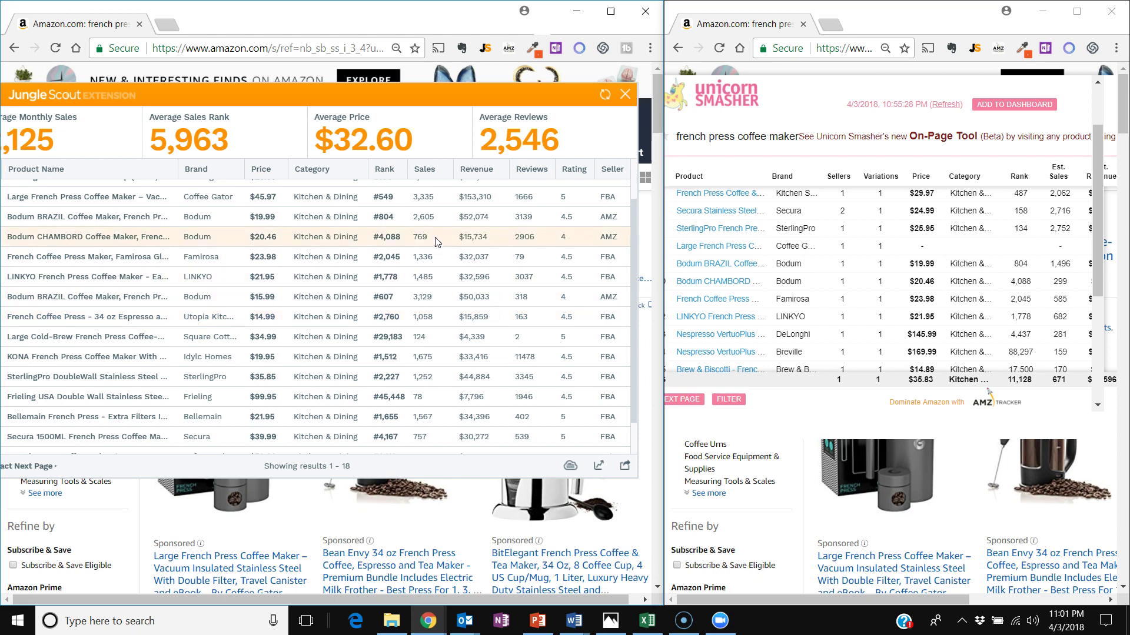
scroll(450, 329, "down", 1)
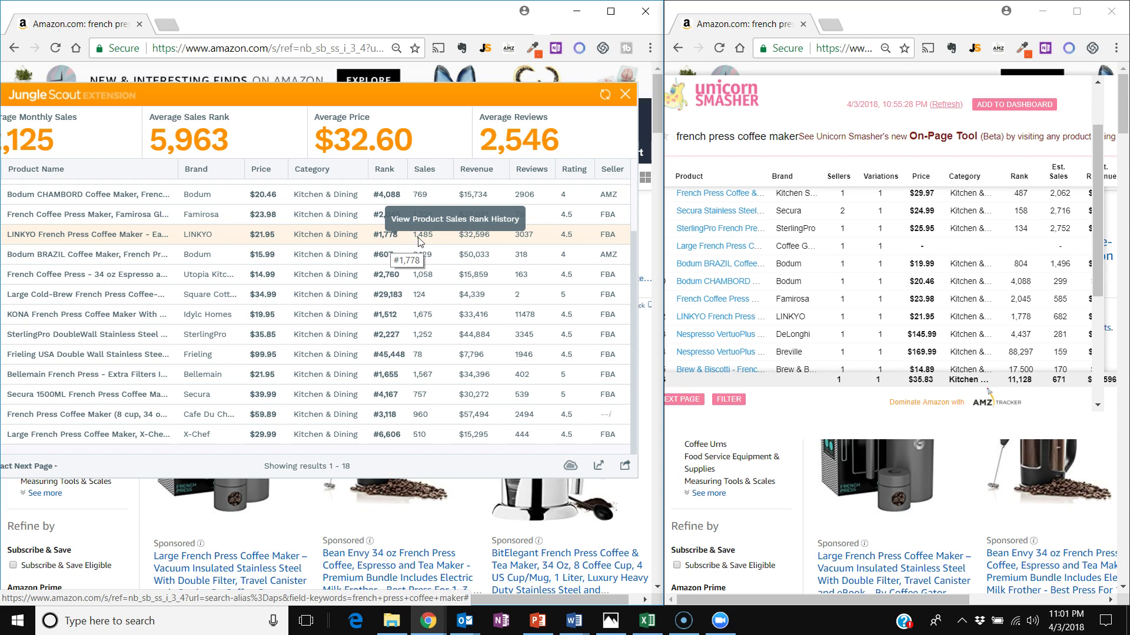
Widen the Unicorn Smasher window and scroll its table back to the top.
left_click_drag(659, 241, 365, 242)
scroll(774, 241, "up", 2)
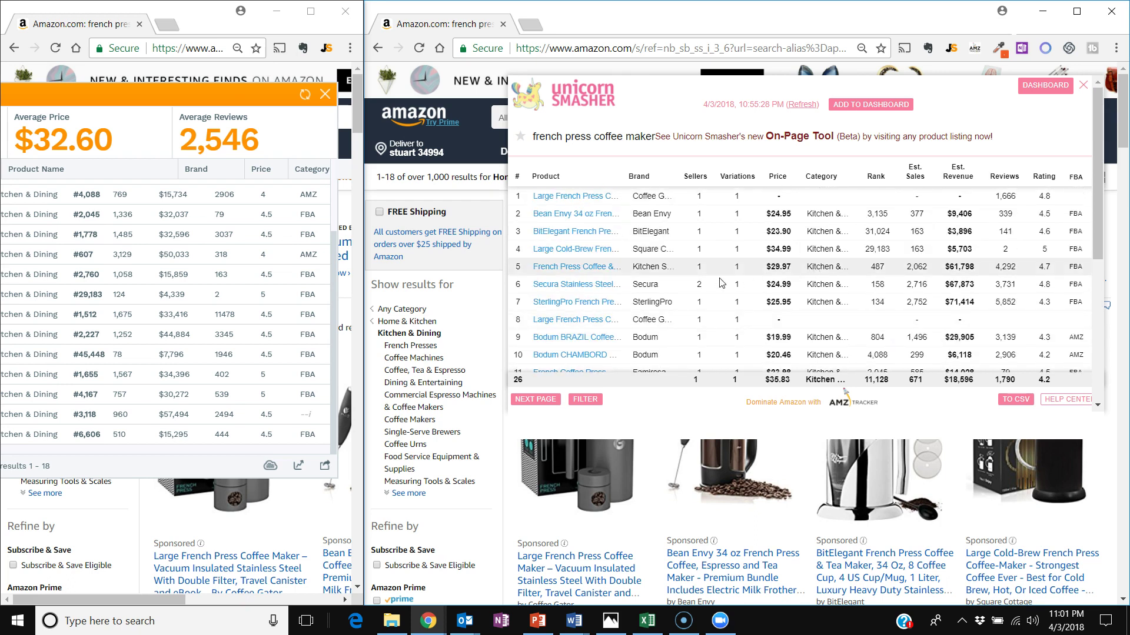
mouse_move(600, 286)
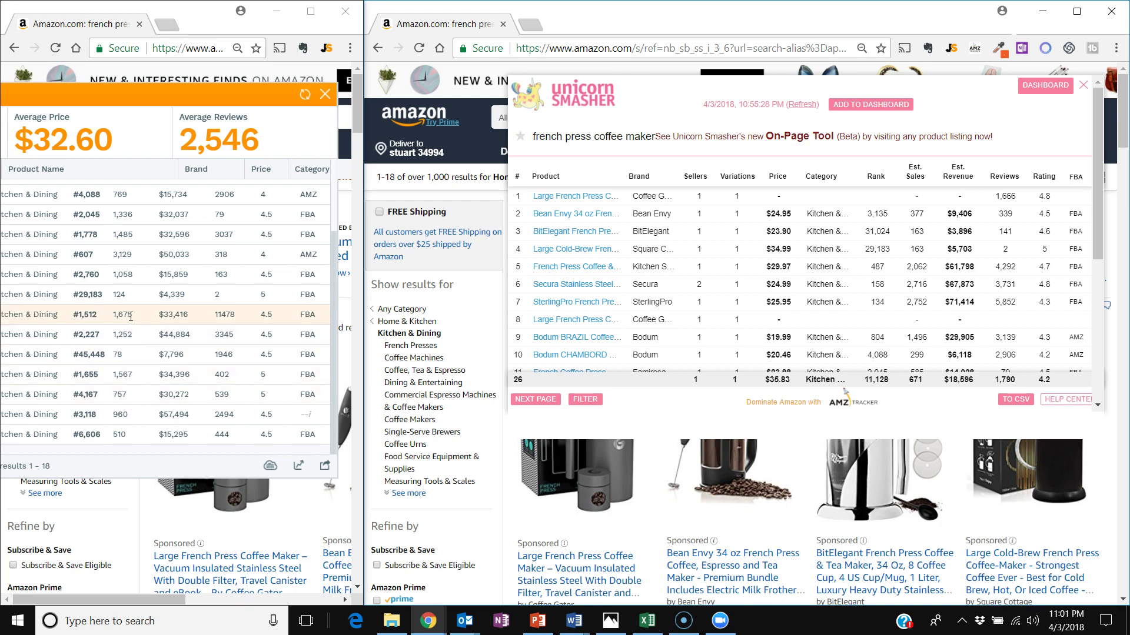
Select the 1,675 sales figure, then the rank, in the rank #1,612 Jungle Scout row.
left_click_drag(133, 315, 112, 315)
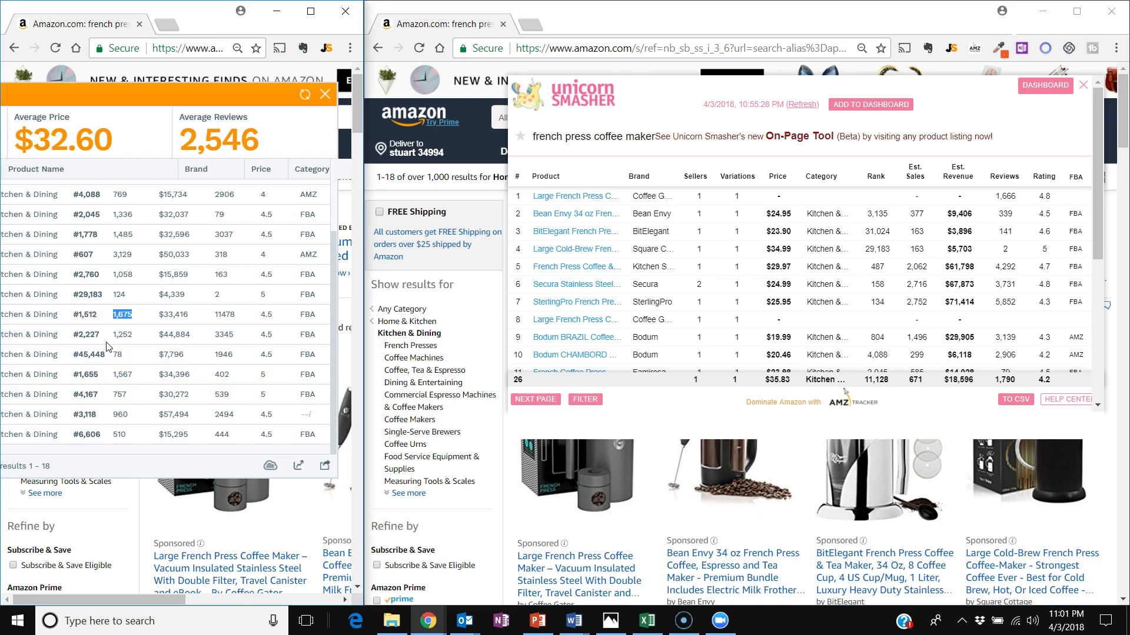
left_click(99, 320)
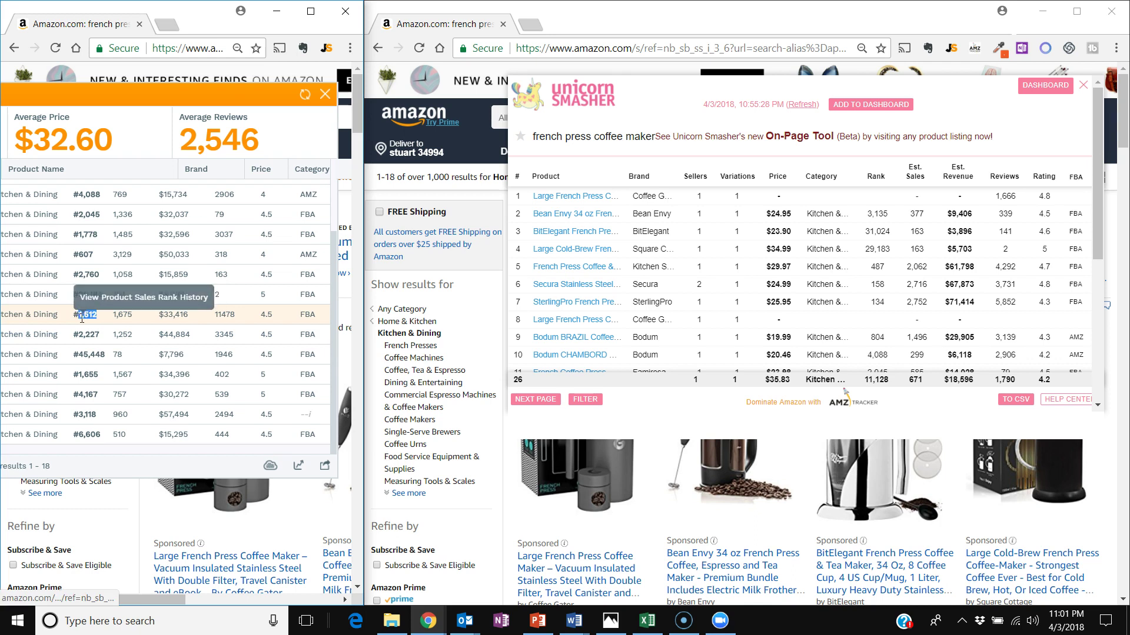
double_click(79, 322)
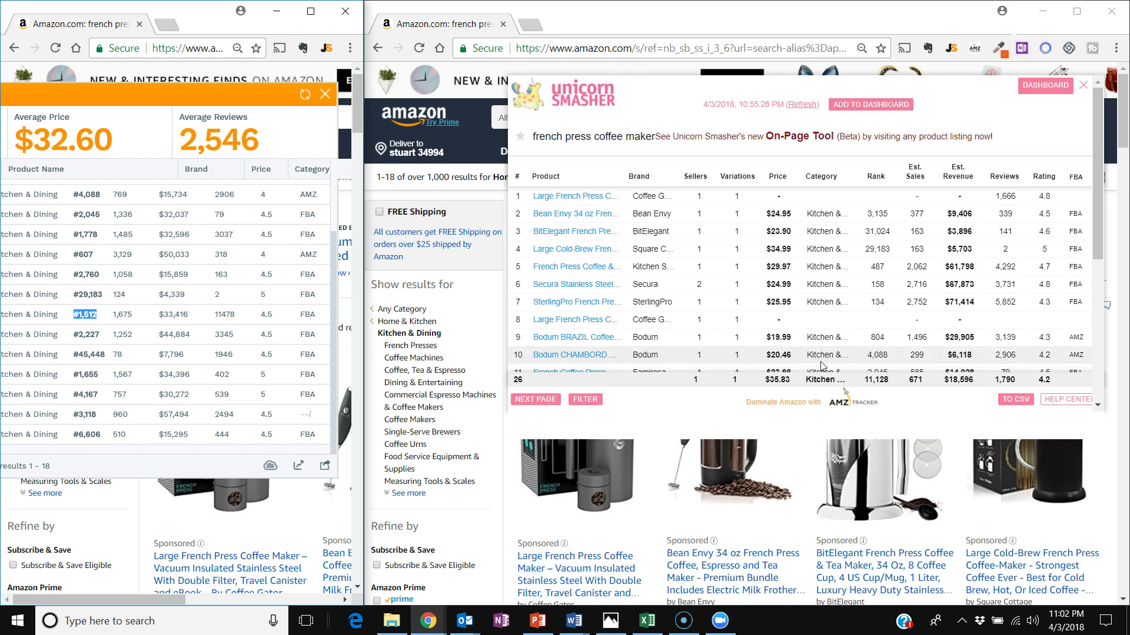
scroll(896, 323, "down", 3)
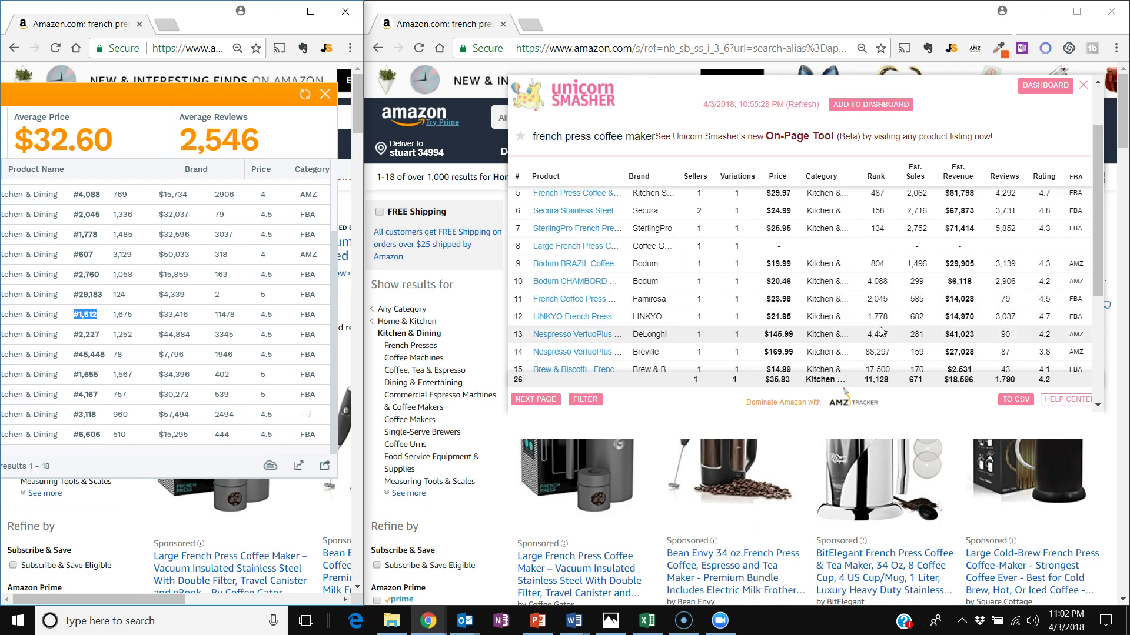
scroll(880, 343, "up", 1)
scroll(879, 343, "up", 1)
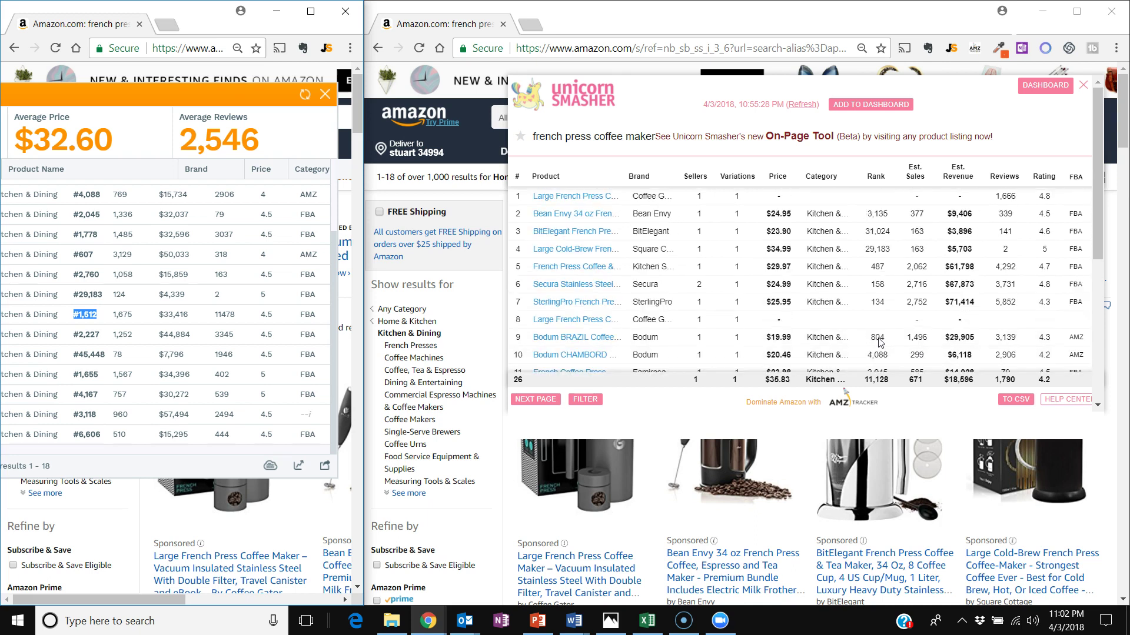
scroll(879, 342, "down", 2)
scroll(880, 343, "down", 2)
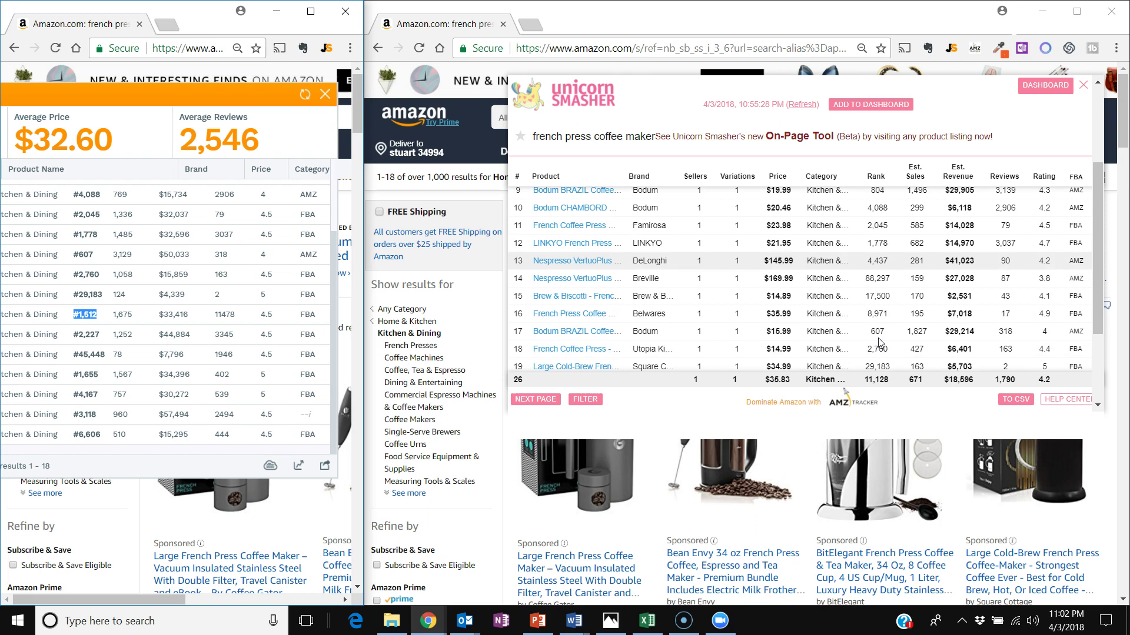
scroll(879, 342, "down", 2)
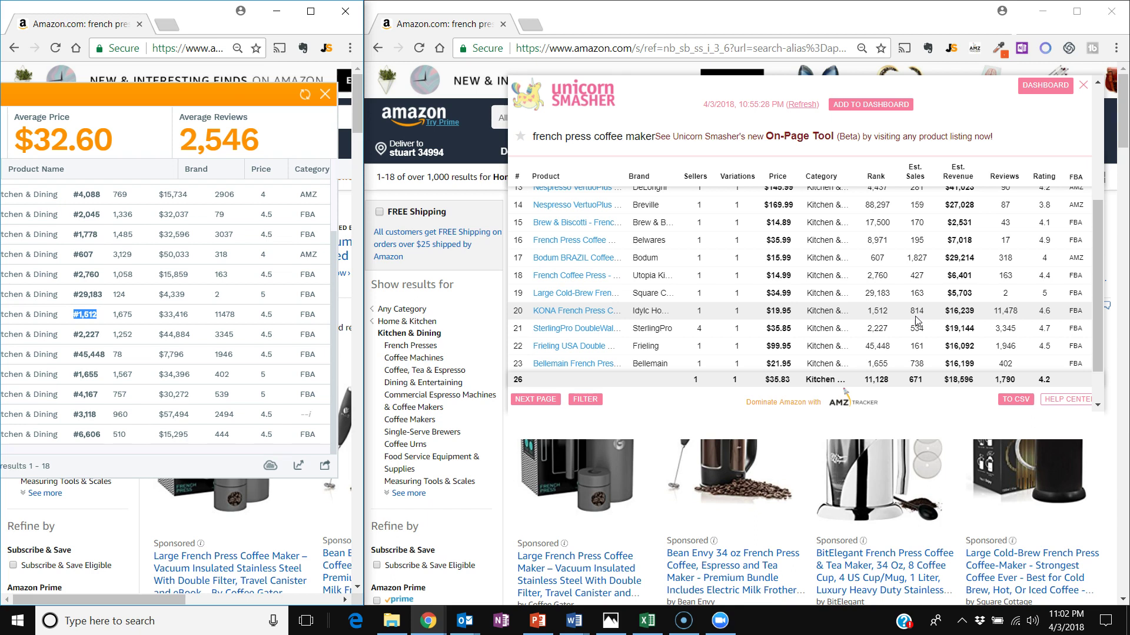
scroll(916, 322, "down", 5)
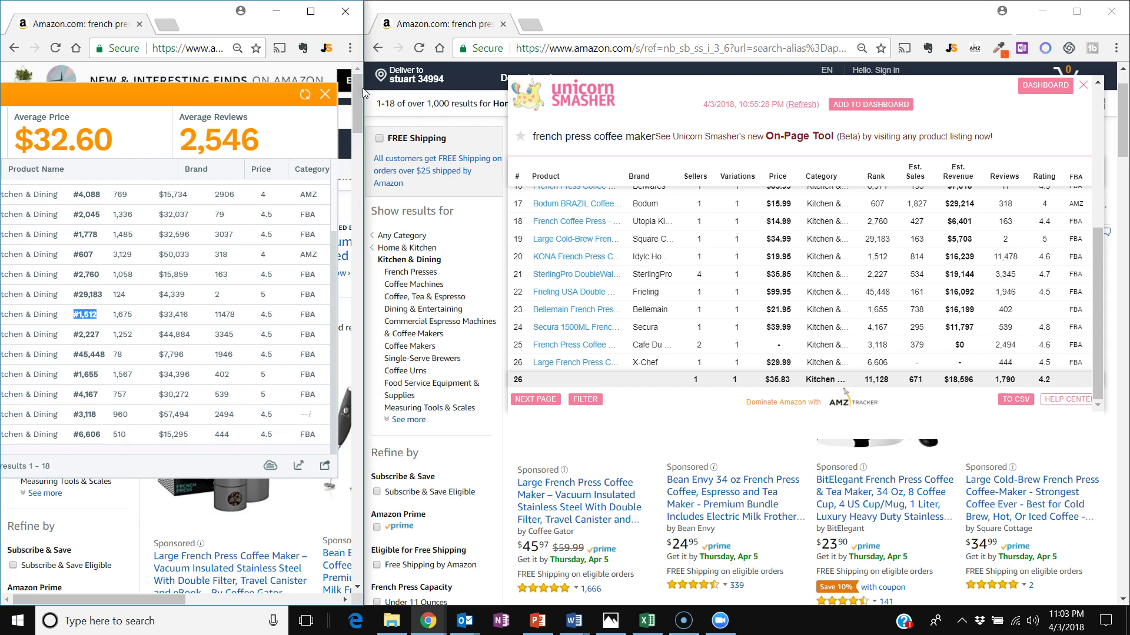
Widen the Jungle Scout window to show rank, sales and revenue, scrolled to the top.
left_click_drag(366, 104, 510, 112)
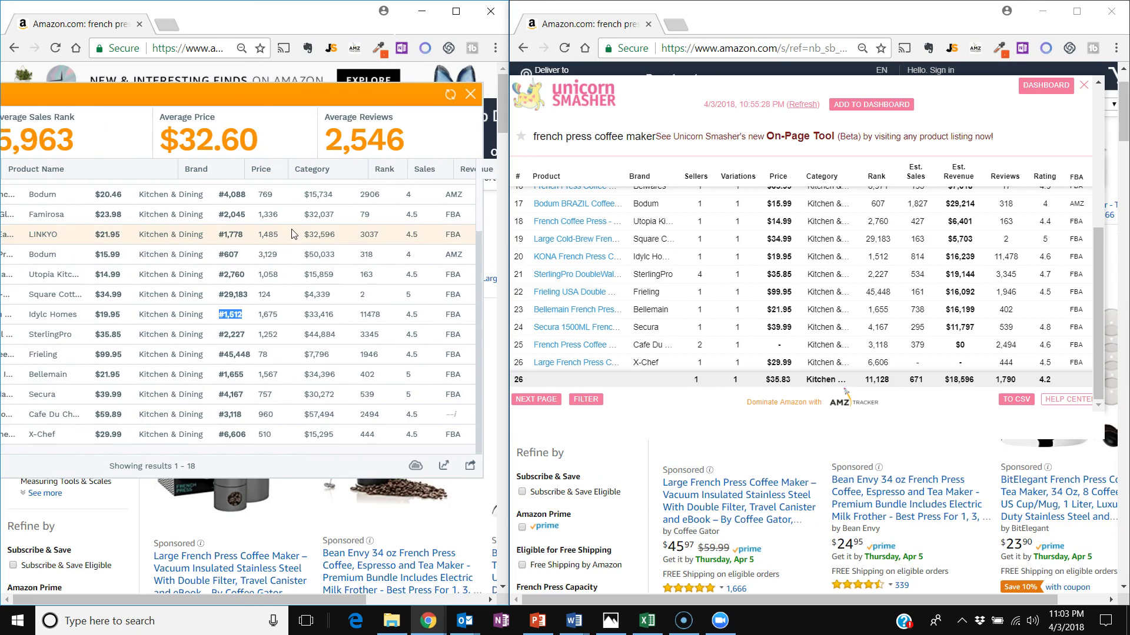
scroll(289, 351, "up", 3)
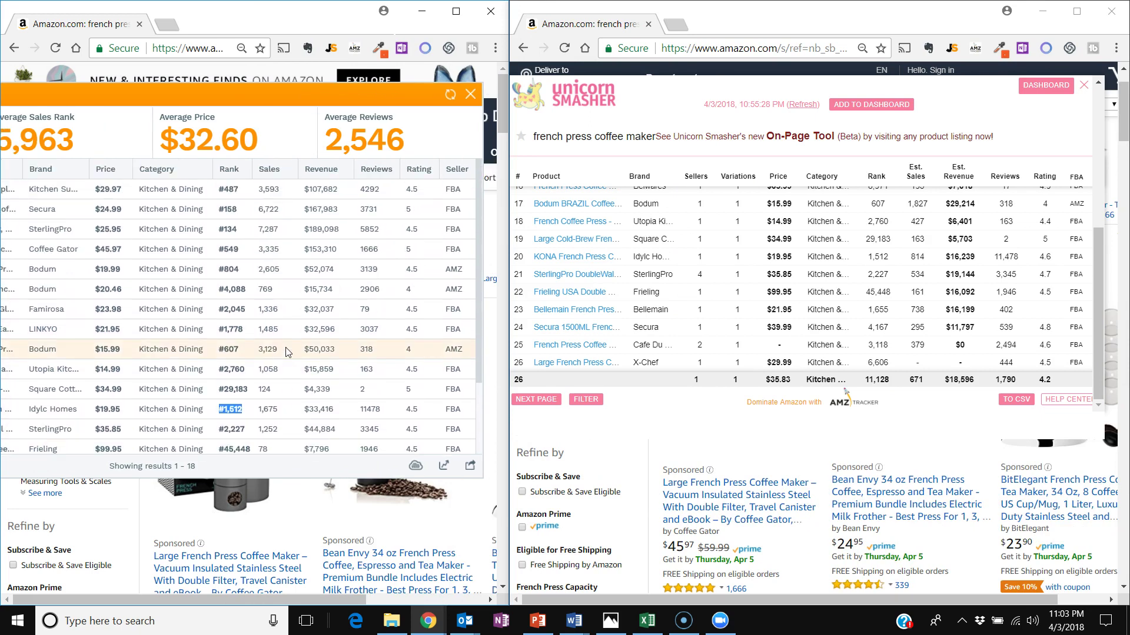
scroll(910, 276, "up", 5)
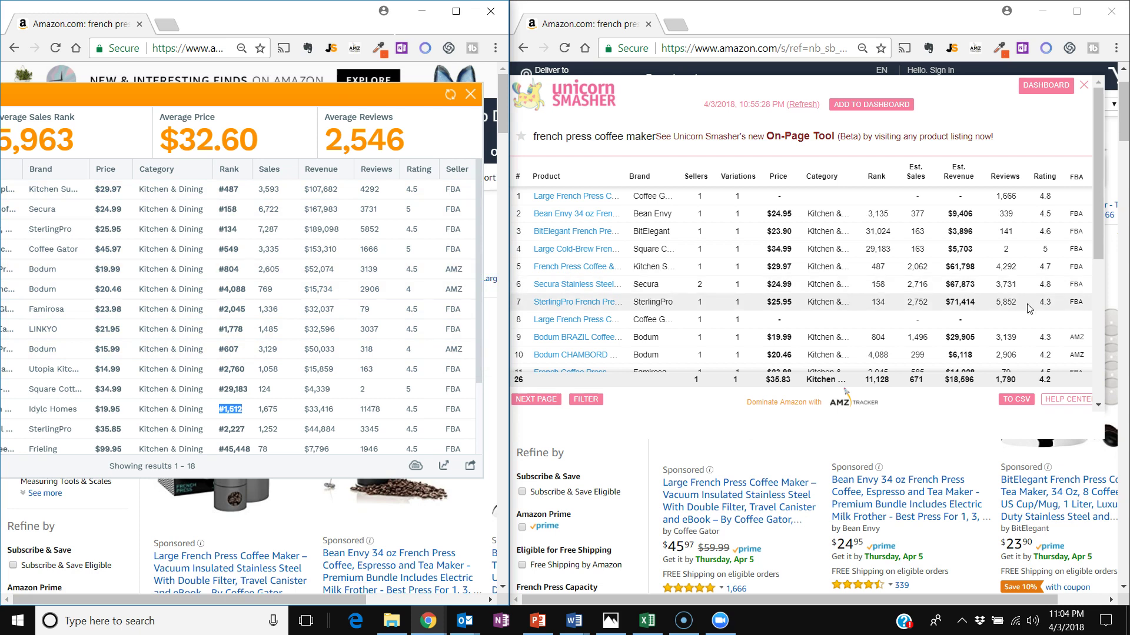
scroll(1077, 277, "up", 1)
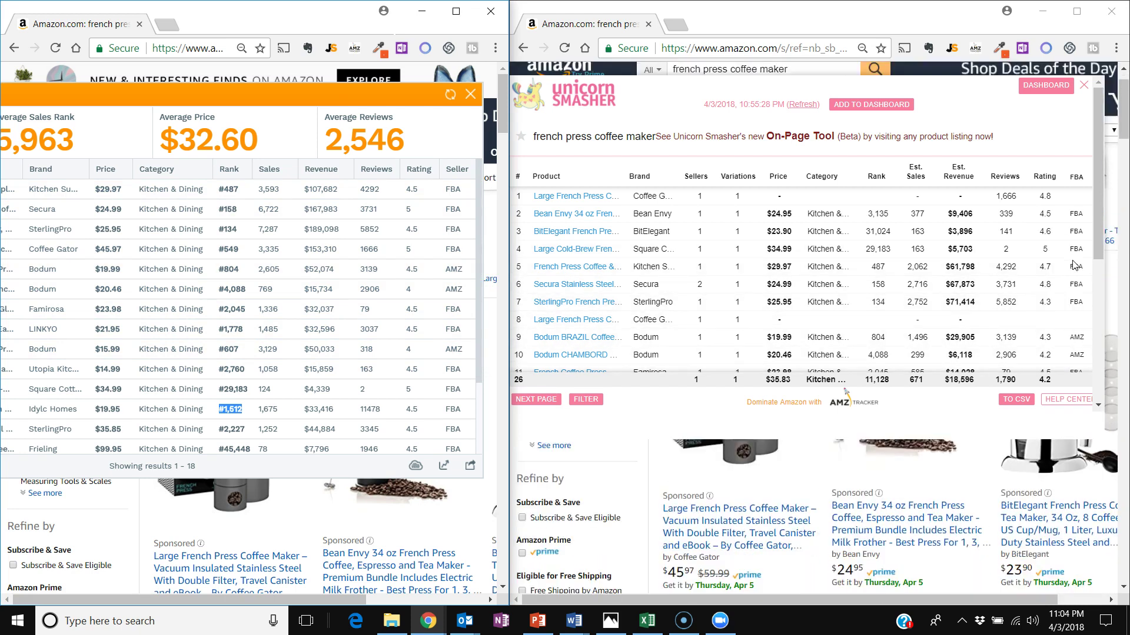
scroll(1074, 265, "down", 2)
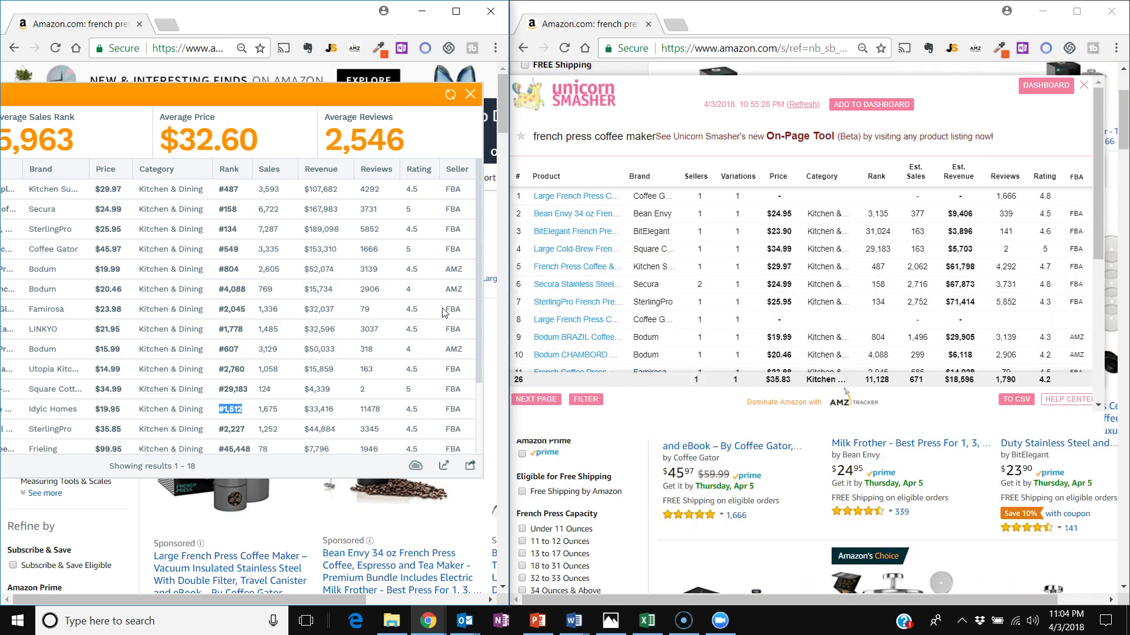